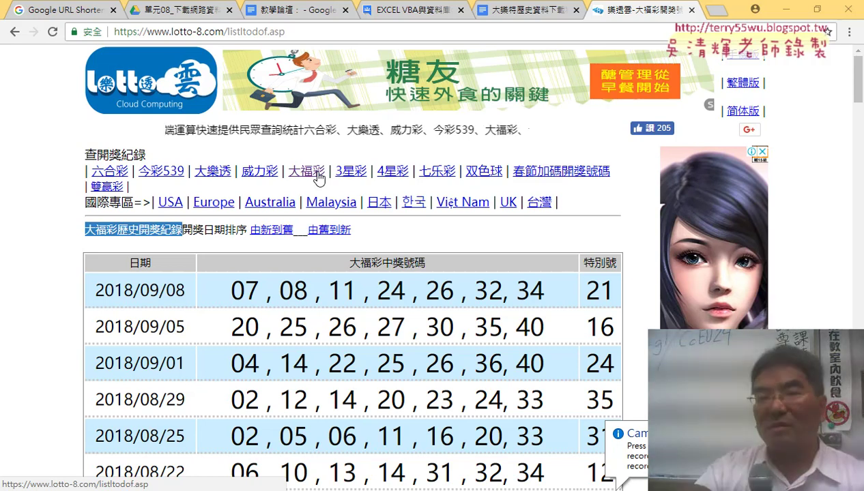
# Step: Scroll down through the 大福彩 page and then return to its top
pyautogui.scroll(-4, 114, 394)
pyautogui.scroll(-5, 114, 394)
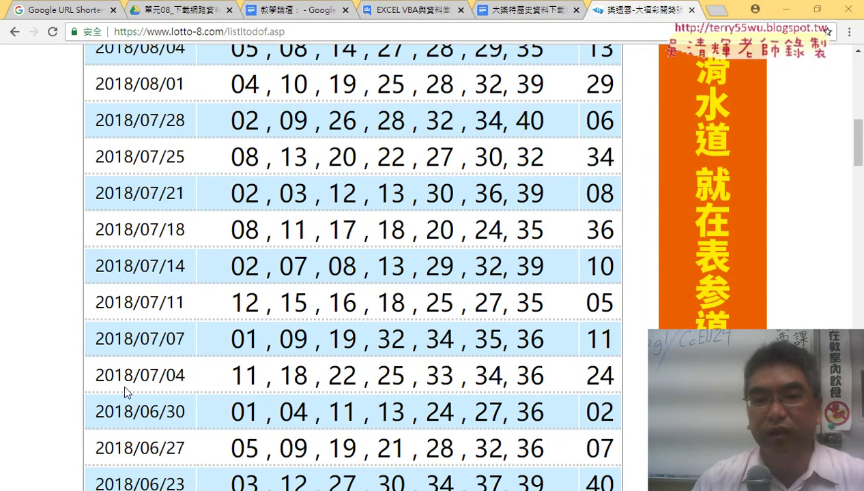
pyautogui.scroll(-6, 123, 389)
pyautogui.scroll(-6, 126, 392)
pyautogui.scroll(-8, 134, 396)
pyautogui.scroll(-4, 135, 397)
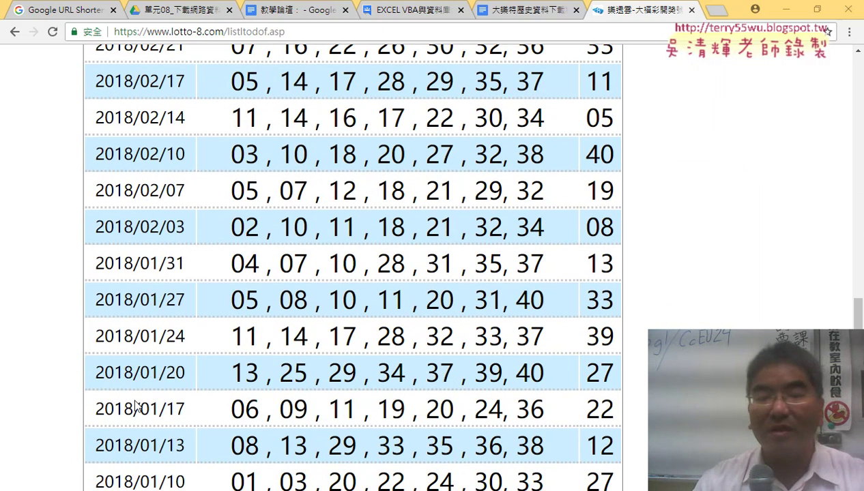
pyautogui.scroll(-10, 136, 401)
pyautogui.scroll(-5, 137, 402)
pyautogui.scroll(-4, 143, 420)
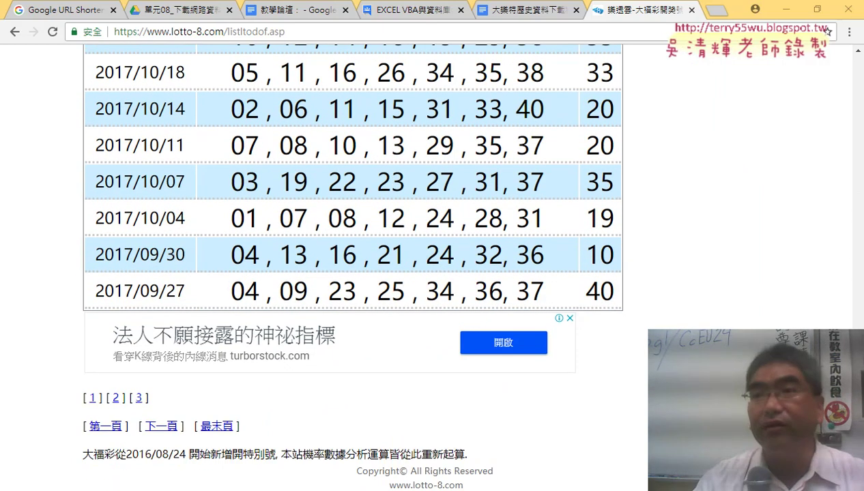
pyautogui.press('Home')
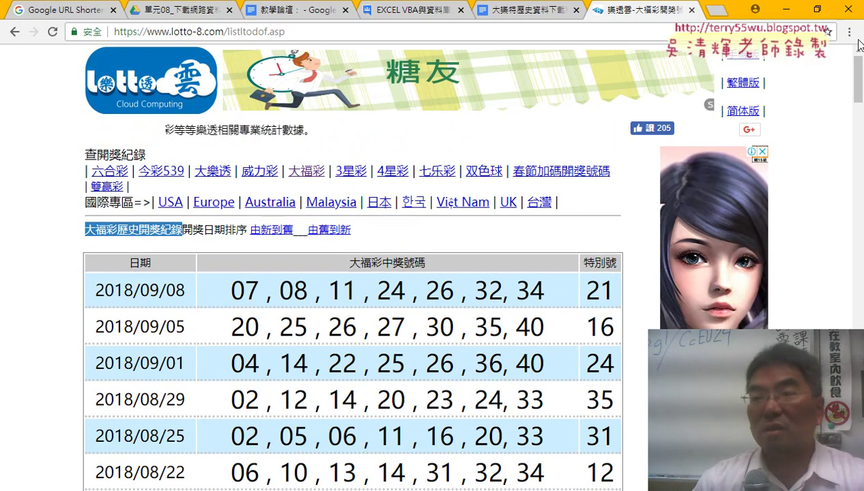
# Step: Open the 大樂透 draw history, close the pop-up advert, and scroll to the page links
pyautogui.click(211, 176)
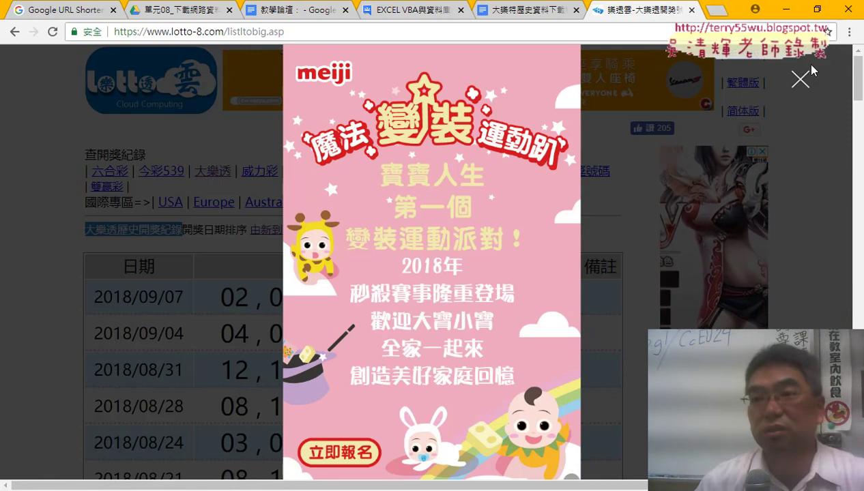
pyautogui.click(800, 80)
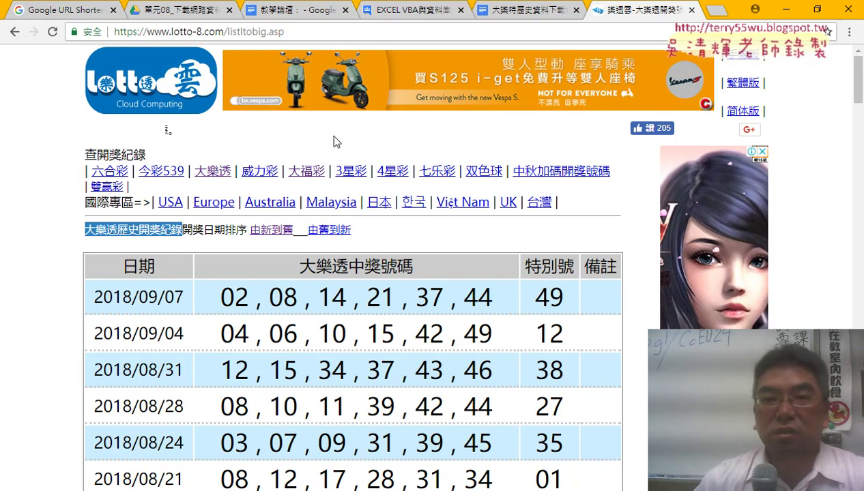
pyautogui.scroll(-20, 788, 164)
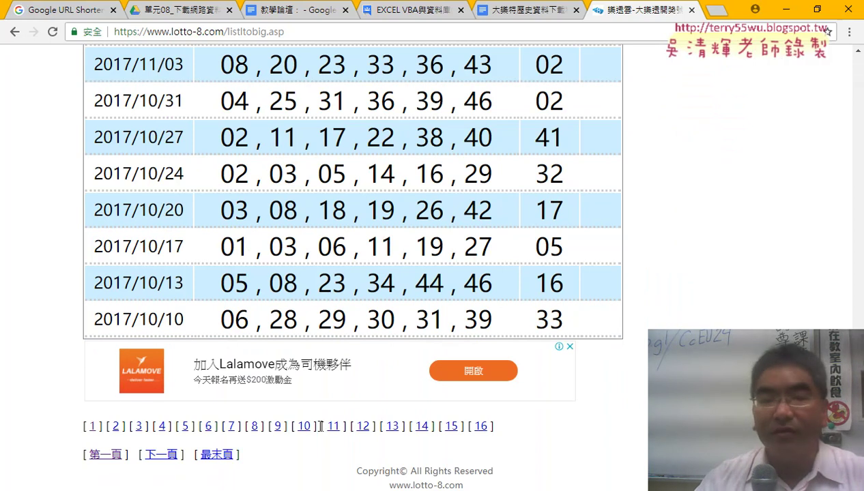
# Step: Open page 1, then page 2 of the 大樂透 history, selecting the indexpage number each time
pyautogui.click(95, 427)
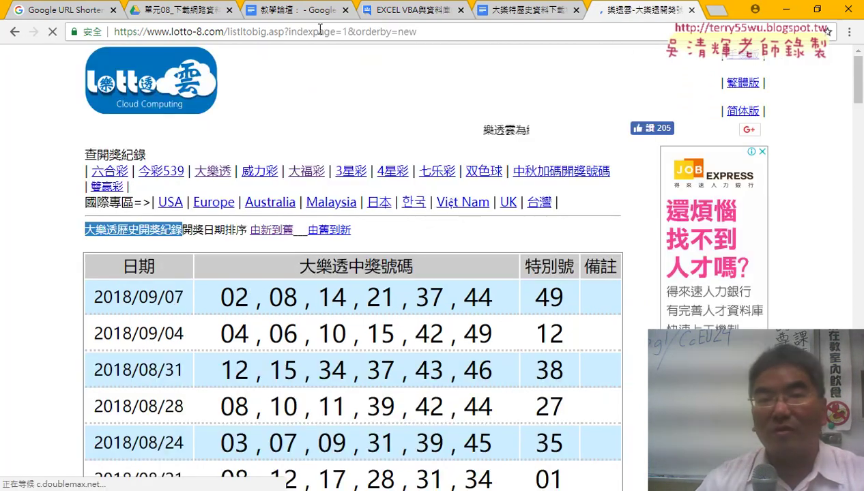
pyautogui.doubleClick(344, 31)
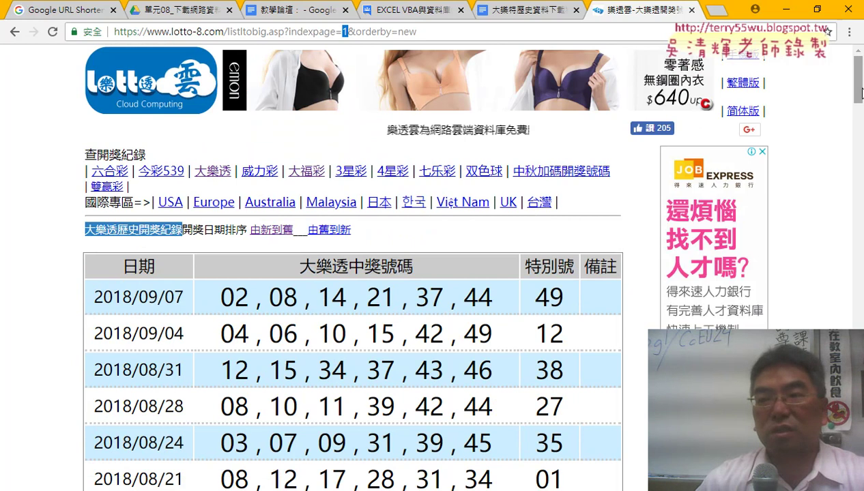
pyautogui.moveTo(862, 94); pyautogui.dragTo(862, 477)
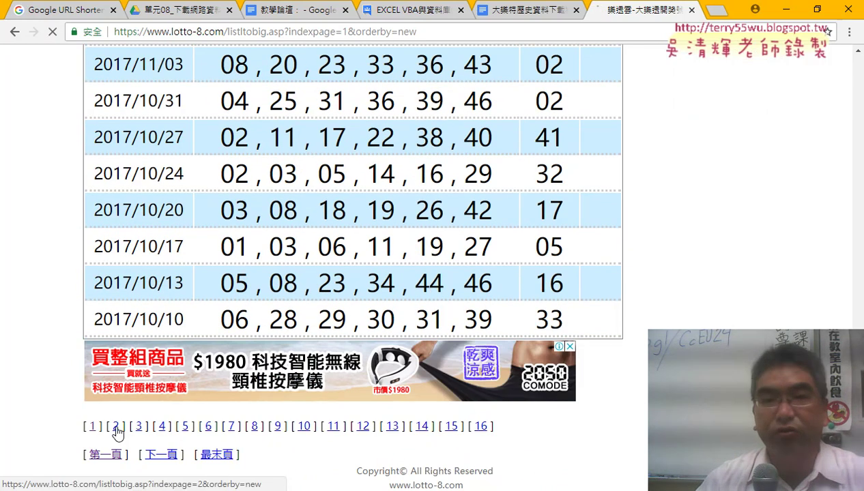
pyautogui.click(116, 427)
pyautogui.doubleClick(344, 31)
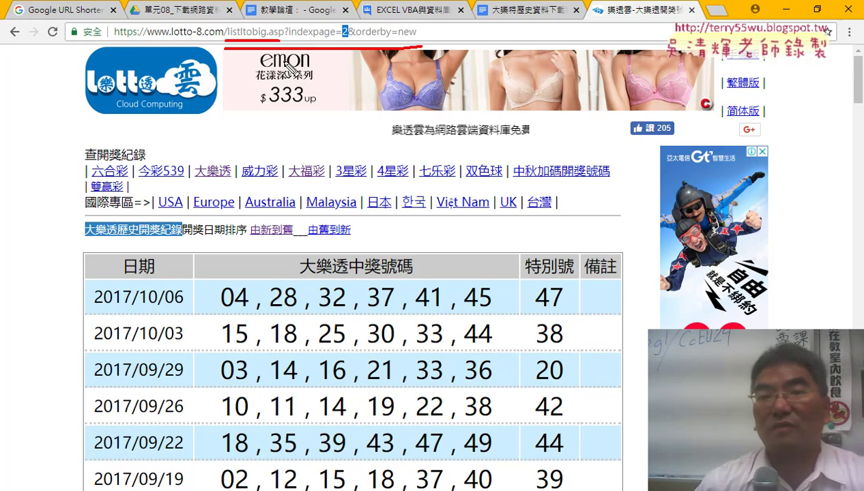
# Step: Select the ?indexpage=2&orderby=new query string, load the bare 大樂透 page, then go back
pyautogui.moveTo(464, 31)
pyautogui.mouseDown()
pyautogui.moveTo(470, 43)
pyautogui.moveTo(501, 24)
pyautogui.moveTo(493, 51)
pyautogui.mouseUp()
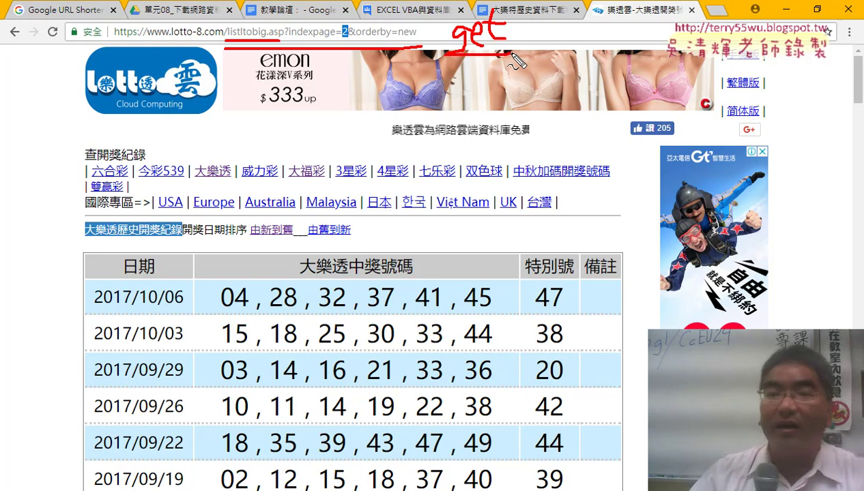
pyautogui.press('Escape')
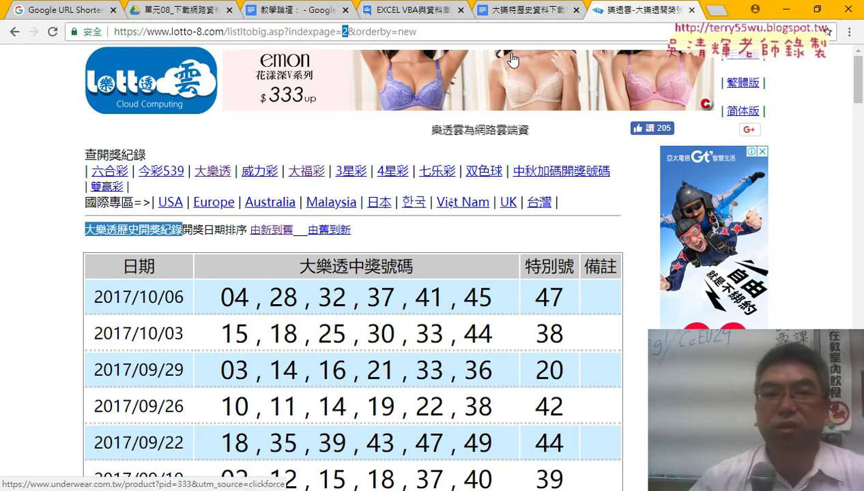
pyautogui.moveTo(284, 31); pyautogui.dragTo(460, 33)
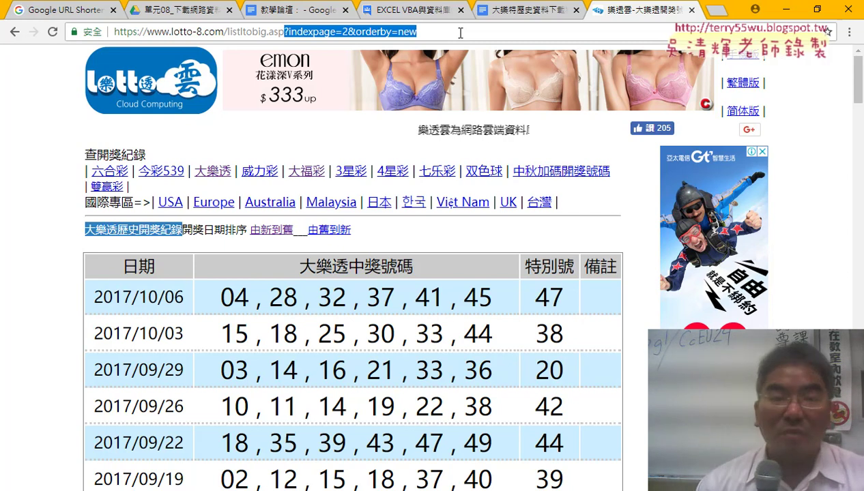
pyautogui.click(214, 172)
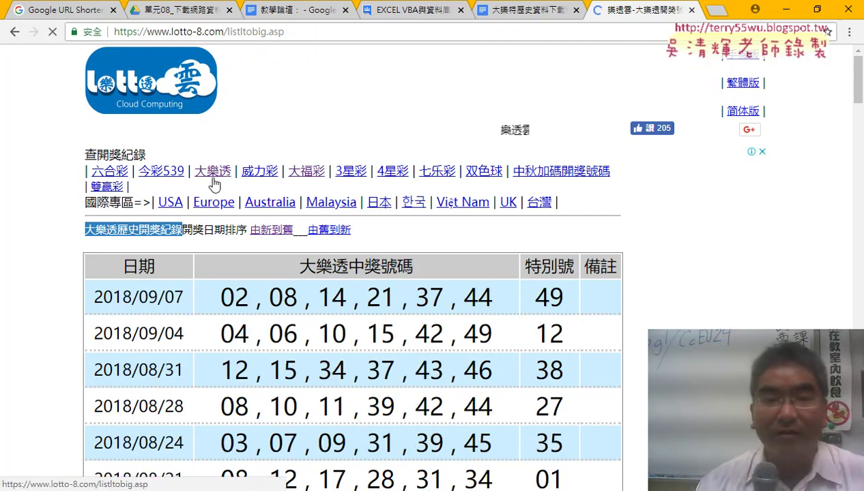
pyautogui.click(15, 33)
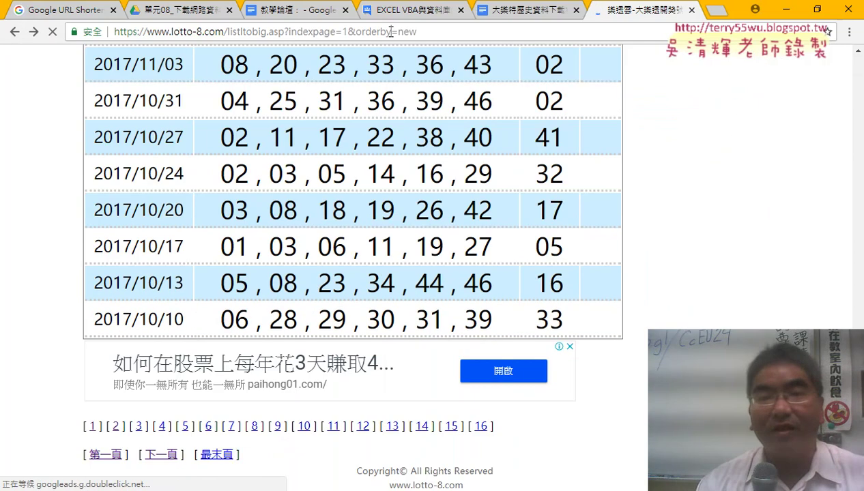
# Step: Copy the page-1 大樂透 address with 複製 and switch to the Excel workbook
pyautogui.rightClick(430, 31)
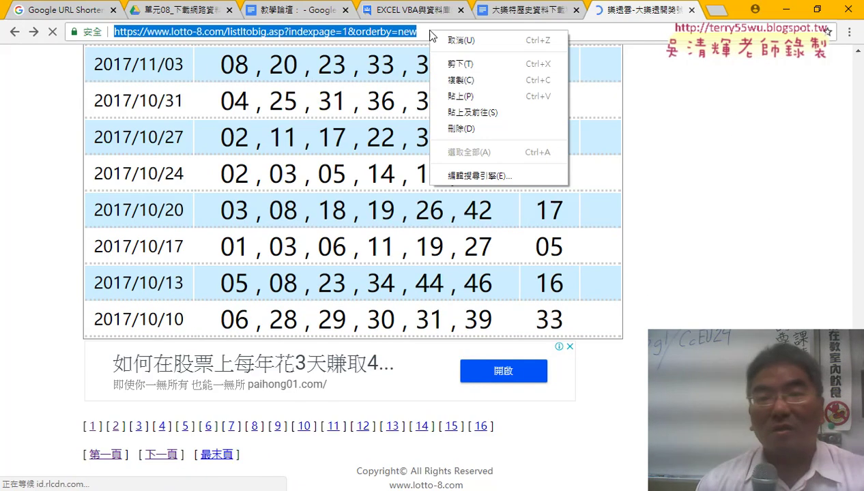
pyautogui.click(467, 80)
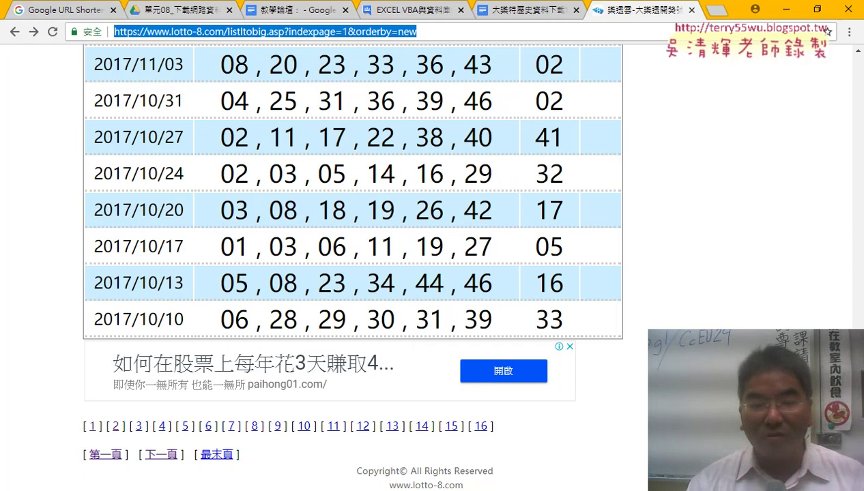
pyautogui.hotkey('alt', 'Tab')
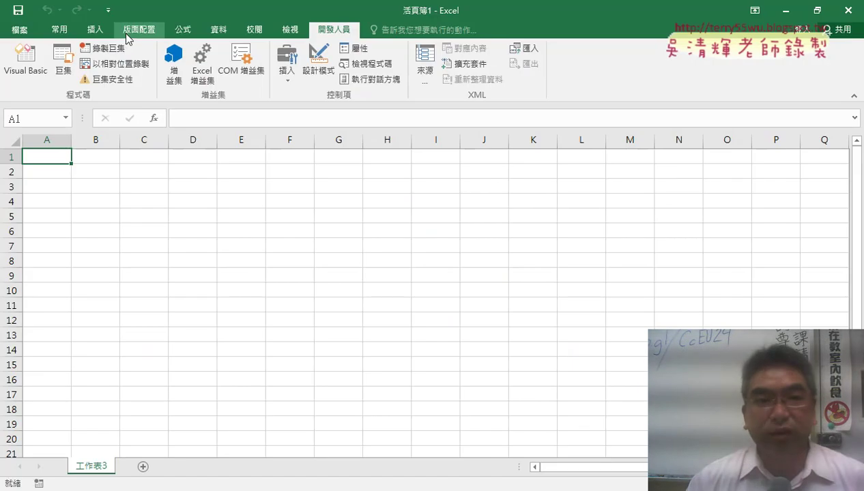
# Step: Record macro 巨集1 with relative references, replacing the old one, and start a From Web query
pyautogui.click(104, 47)
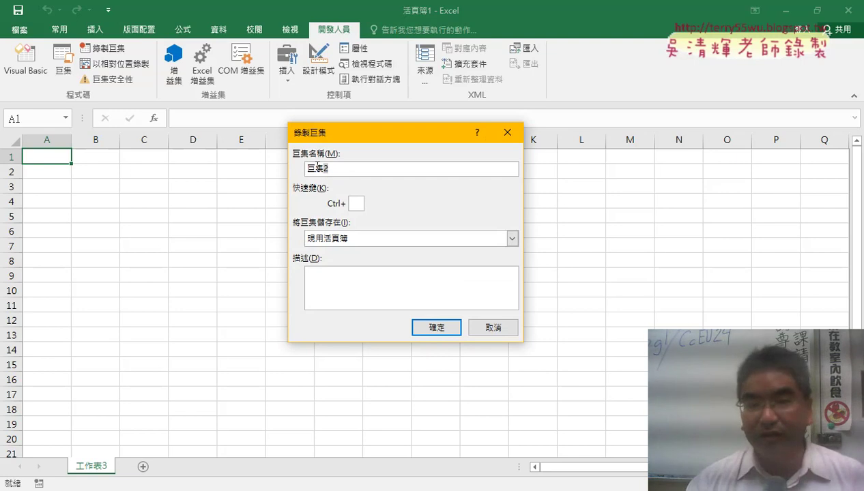
pyautogui.write('1')
pyautogui.moveTo(330, 168); pyautogui.dragTo(293, 173)
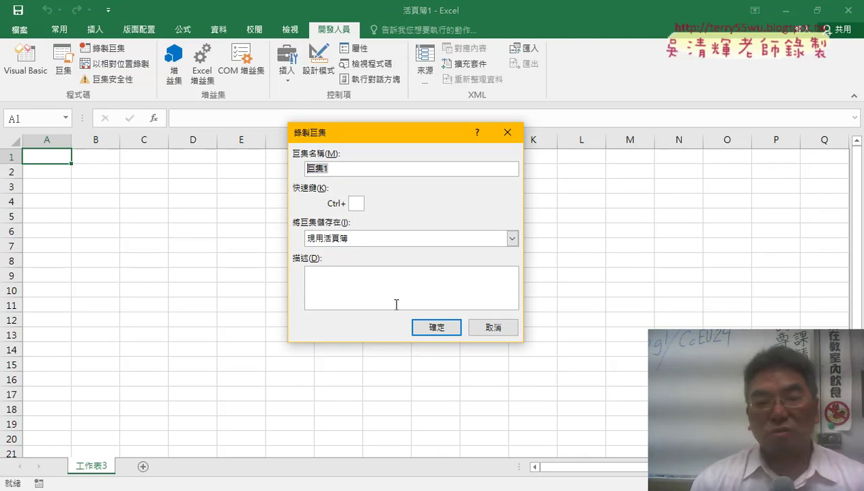
pyautogui.click(437, 328)
pyautogui.click(381, 287)
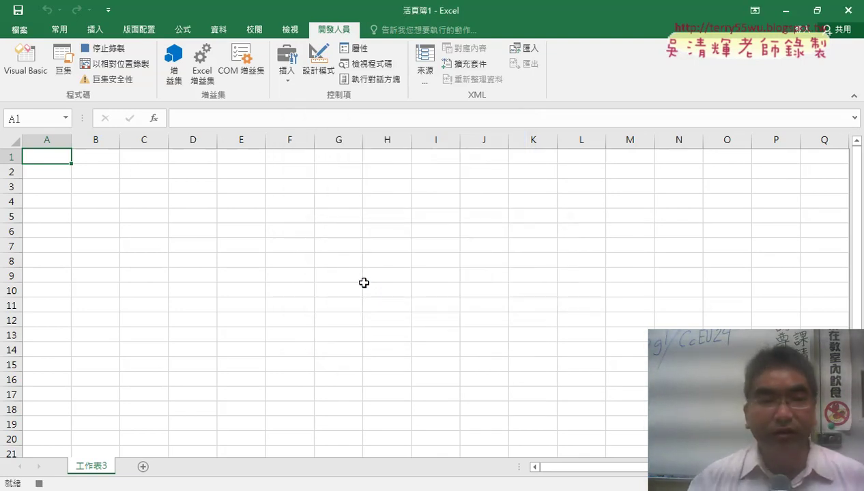
pyautogui.click(141, 64)
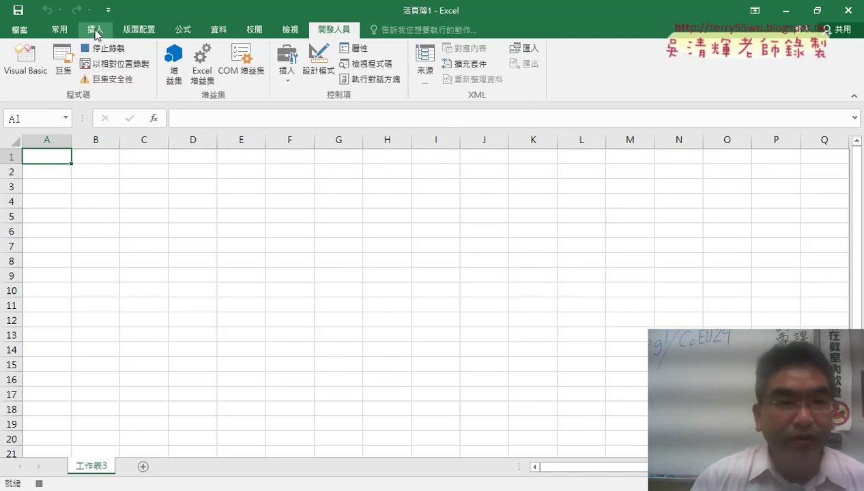
pyautogui.click(214, 32)
pyautogui.click(42, 64)
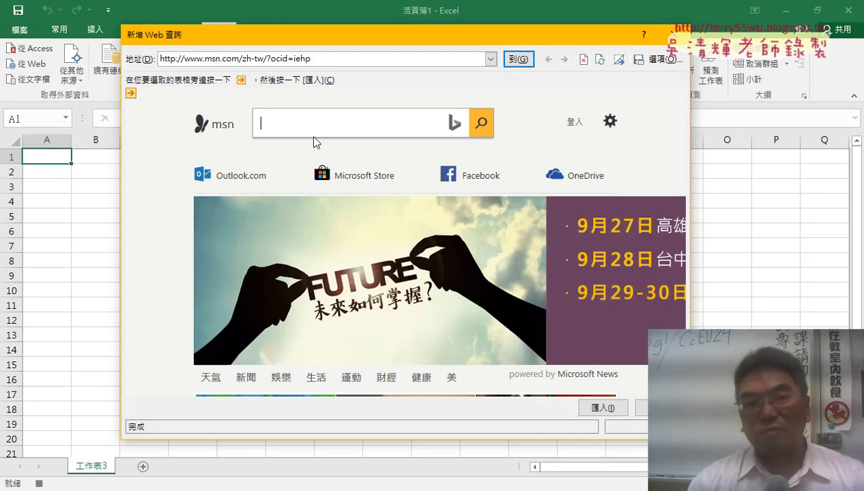
# Step: Paste the copied lotto-8 page-1 address into the query browser and load it
pyautogui.moveTo(309, 59); pyautogui.dragTo(135, 61)
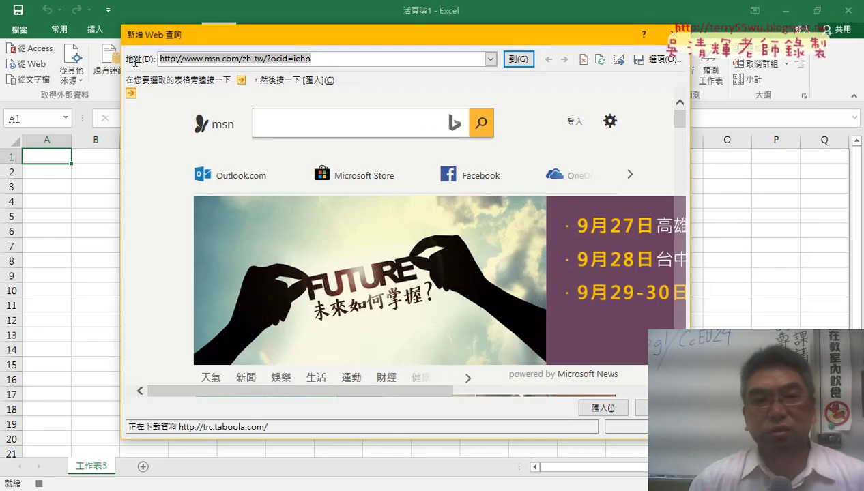
pyautogui.rightClick(280, 60)
pyautogui.click(317, 102)
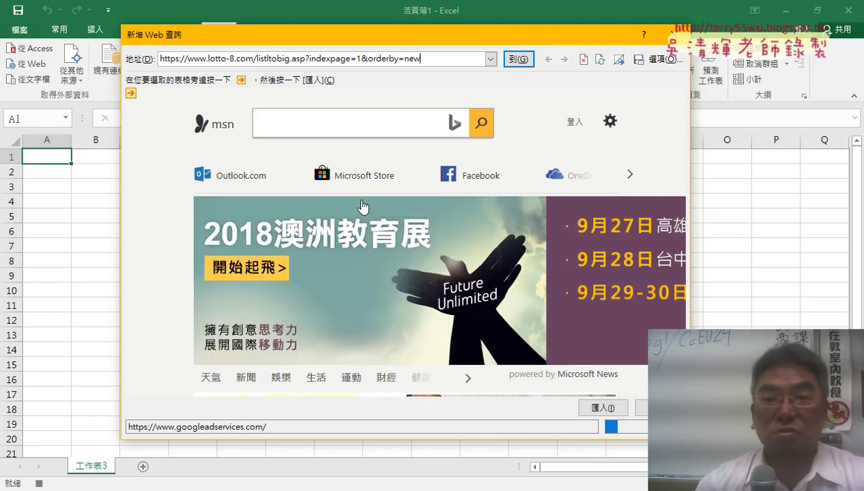
pyautogui.click(518, 59)
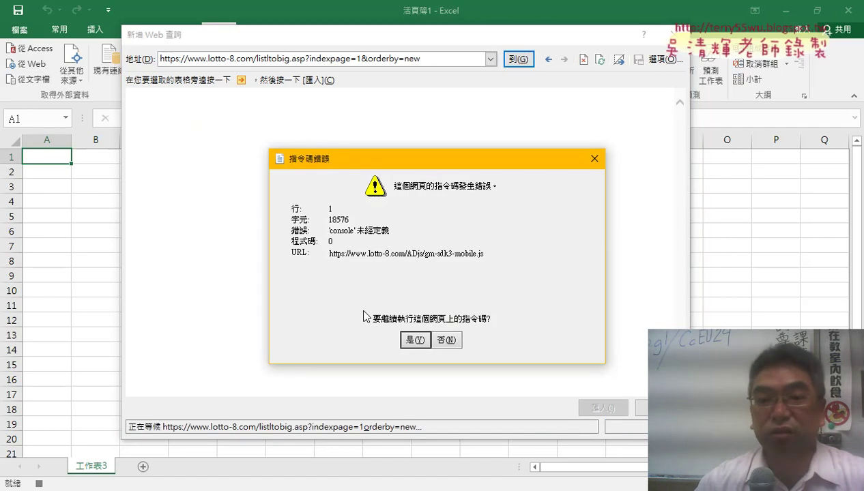
# Step: Answer 是(Y) on each script error, including init.js and googlesyndication, until loading finishes
pyautogui.click(418, 340)
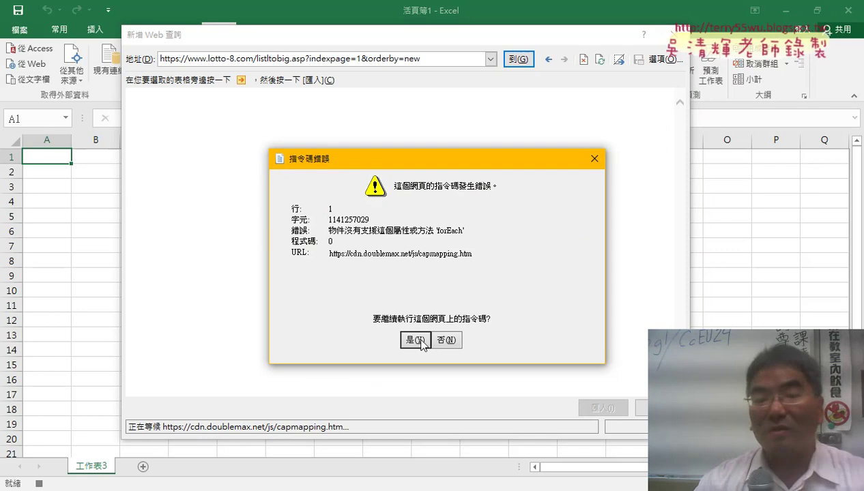
pyautogui.click(418, 341)
pyautogui.click(414, 341)
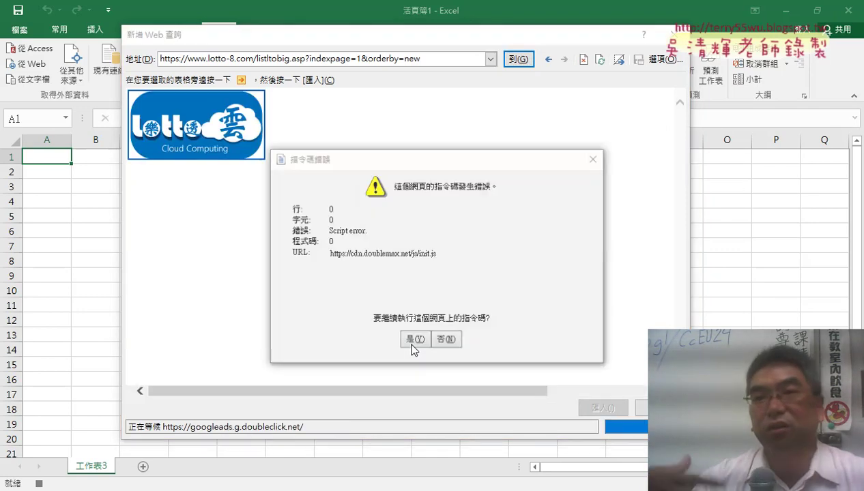
pyautogui.click(413, 342)
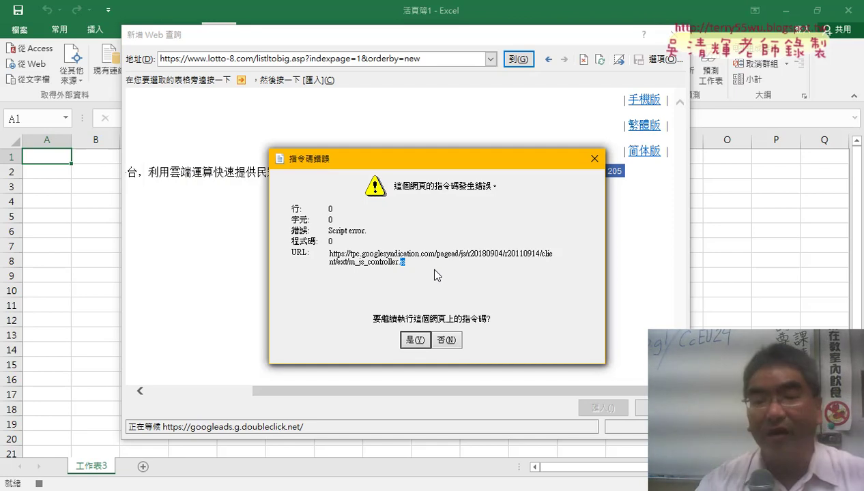
pyautogui.click(418, 340)
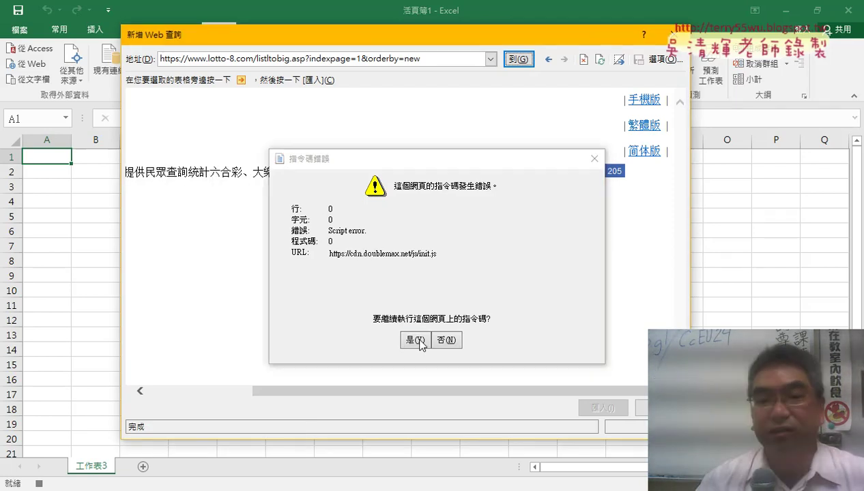
pyautogui.click(418, 340)
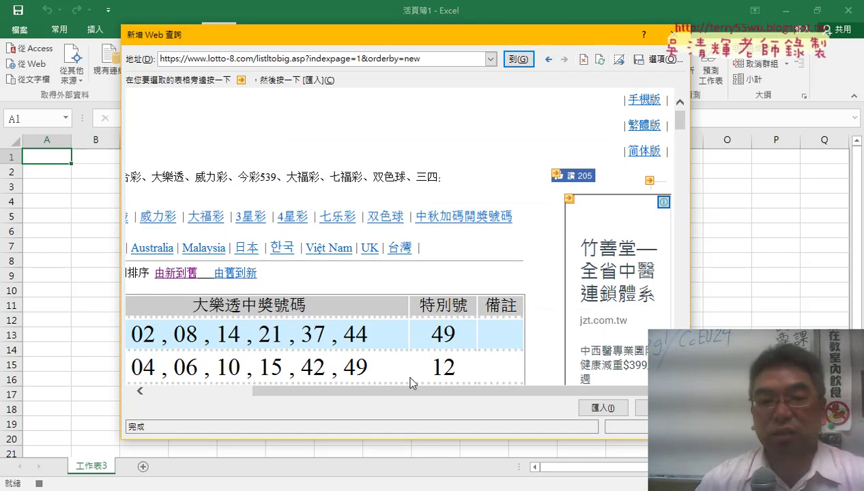
# Step: Mark the 大樂透 results table and import it into the sheet at =$A$1
pyautogui.moveTo(385, 391); pyautogui.dragTo(282, 391)
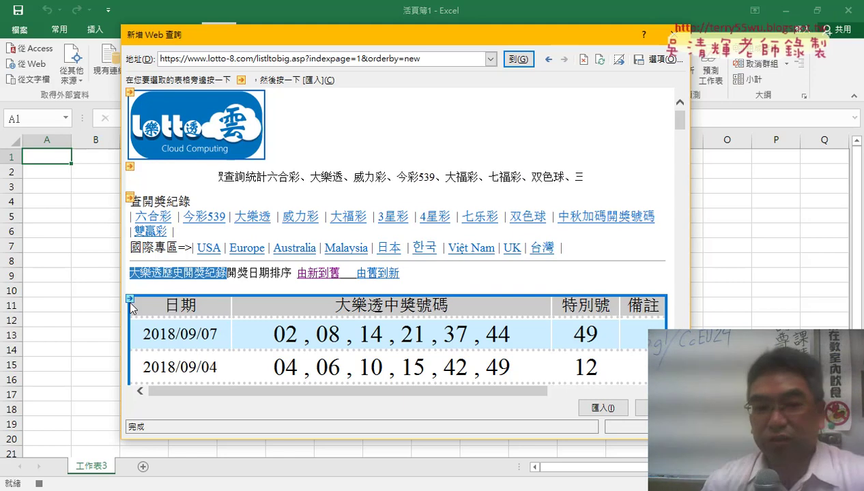
pyautogui.click(130, 301)
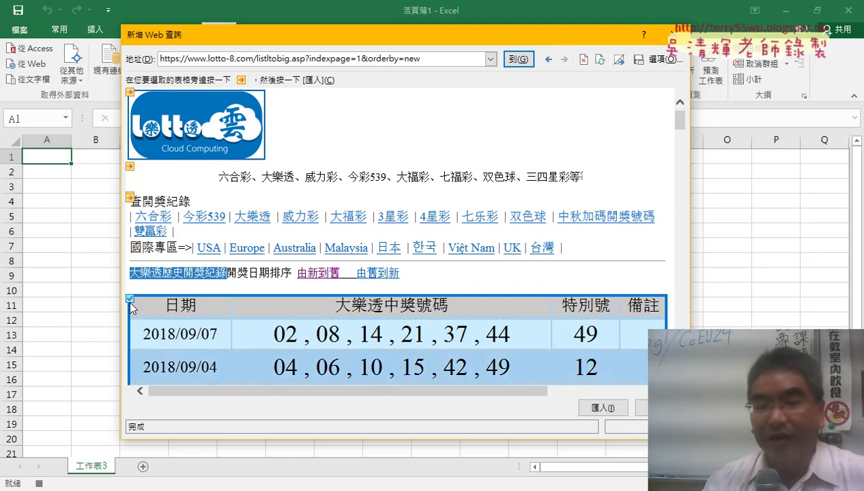
pyautogui.click(598, 405)
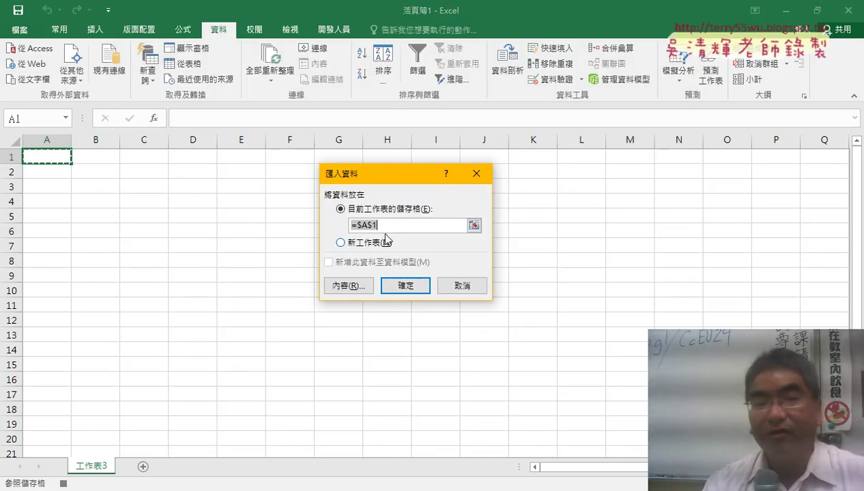
pyautogui.click(393, 286)
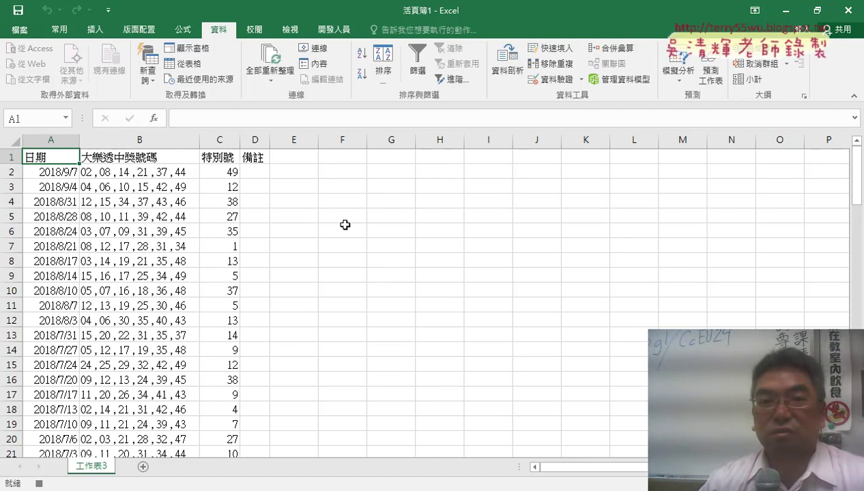
pyautogui.click(340, 29)
# Step: Stop recording, open 巨集1 in the VBA editor, and delete its auto-generated comment lines
pyautogui.click(103, 48)
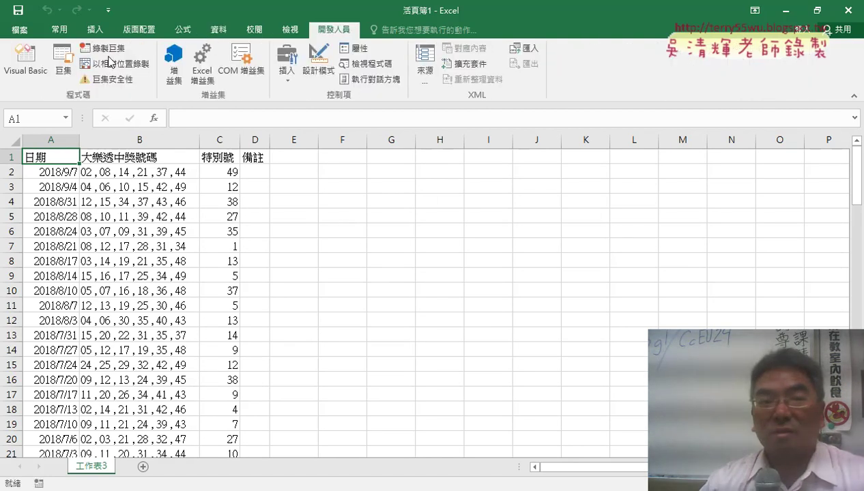
pyautogui.click(63, 62)
pyautogui.click(304, 154)
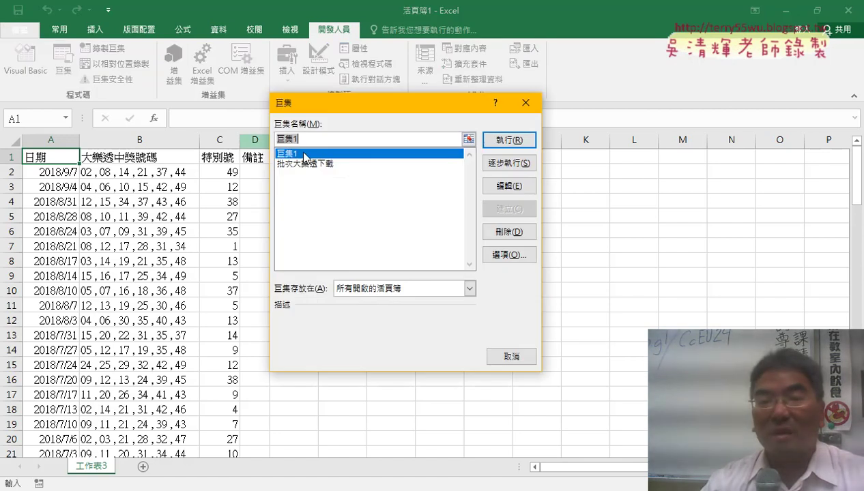
pyautogui.click(510, 186)
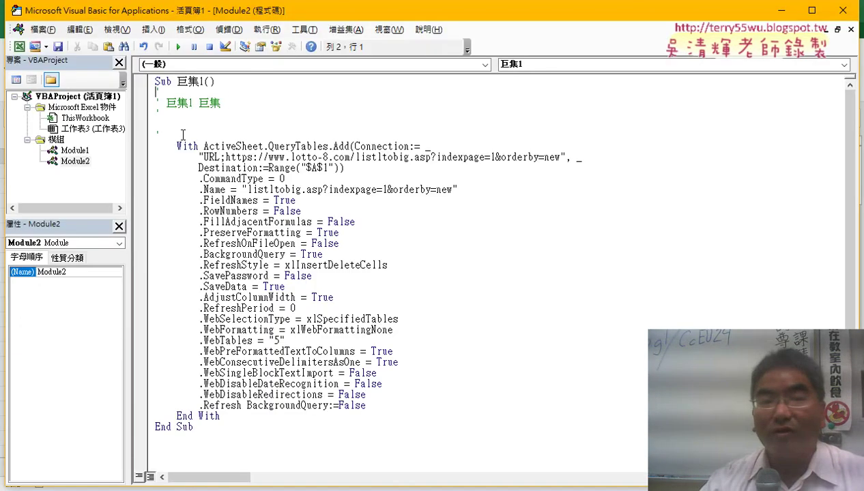
pyautogui.moveTo(183, 134); pyautogui.dragTo(156, 92)
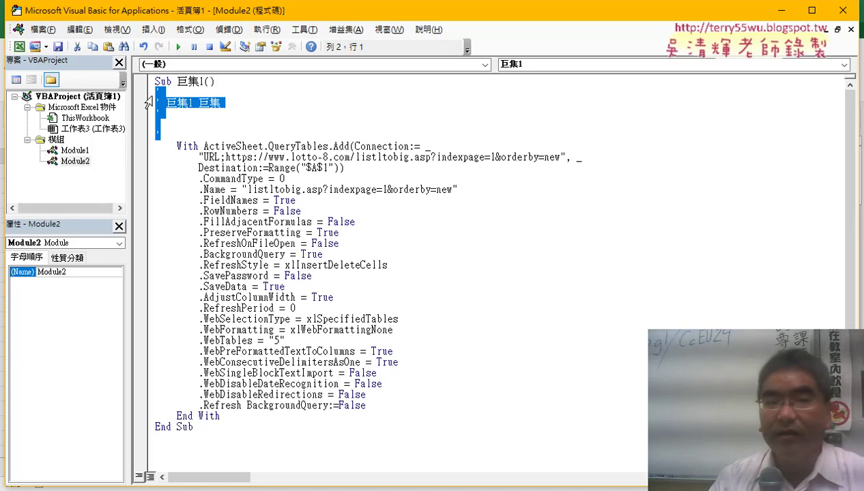
pyautogui.press('Delete')
pyautogui.press('Right')
pyautogui.press('Right')
pyautogui.press('Right')
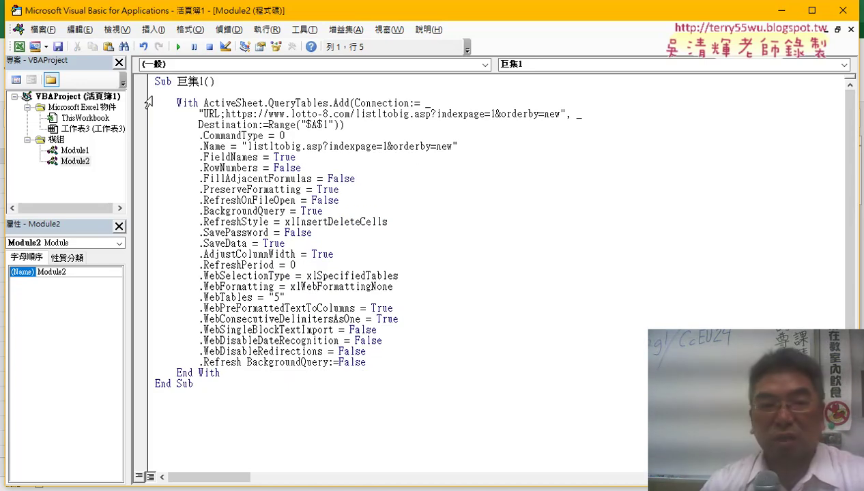
# Step: Copy the batch-download macro name from Module1 and select 巨集 in Sub 巨集1
pyautogui.doubleClick(74, 150)
pyautogui.click(176, 81)
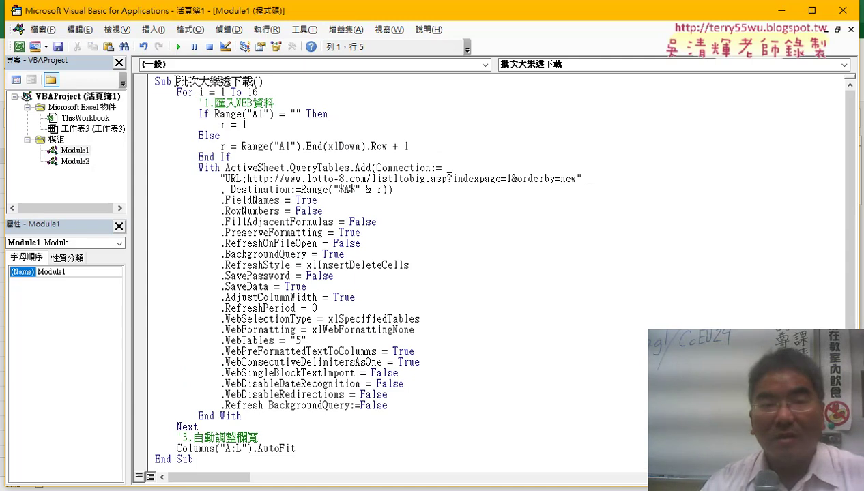
pyautogui.moveTo(176, 81); pyautogui.dragTo(242, 83)
pyautogui.rightClick(238, 81)
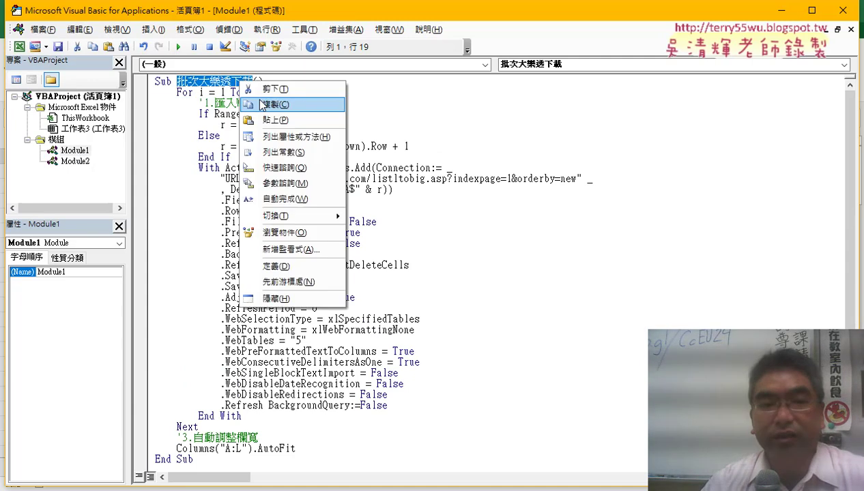
pyautogui.press('Escape')
pyautogui.click(75, 161)
pyautogui.doubleClick(76, 161)
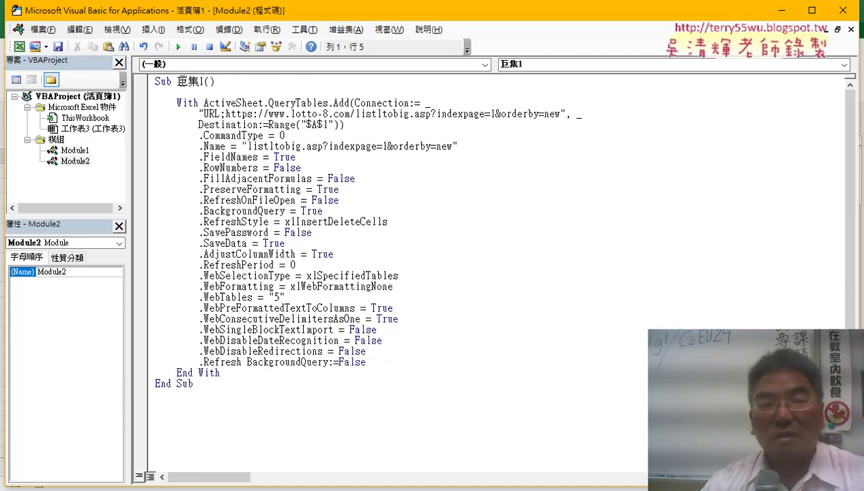
pyautogui.moveTo(177, 81); pyautogui.dragTo(200, 81)
# Step: Rename the macro to 批次大樂透下載1 and inspect the indexpage=1 and $A$1 values
pyautogui.write('批次大樂透下載')
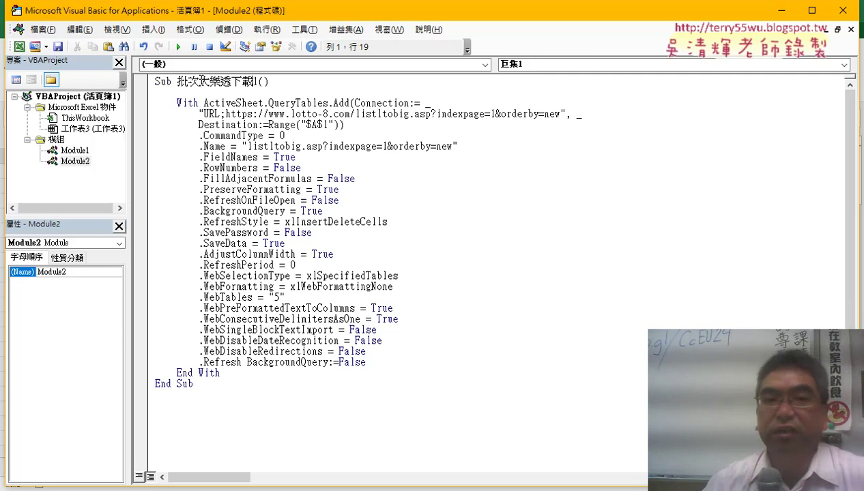
pyautogui.click(302, 92)
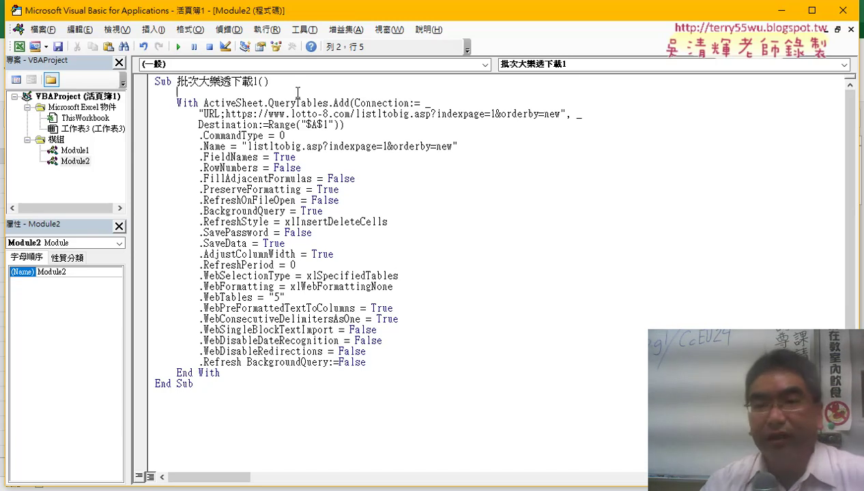
pyautogui.moveTo(496, 114); pyautogui.dragTo(490, 114)
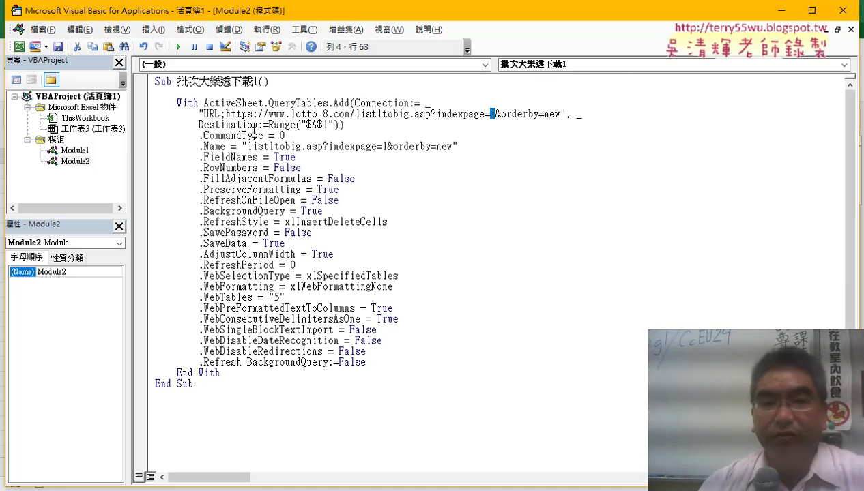
pyautogui.moveTo(302, 125); pyautogui.dragTo(334, 125)
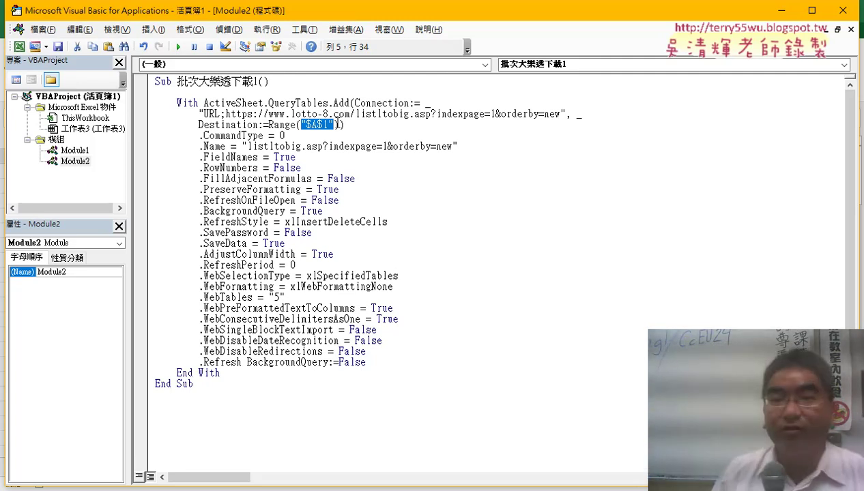
pyautogui.click(328, 125)
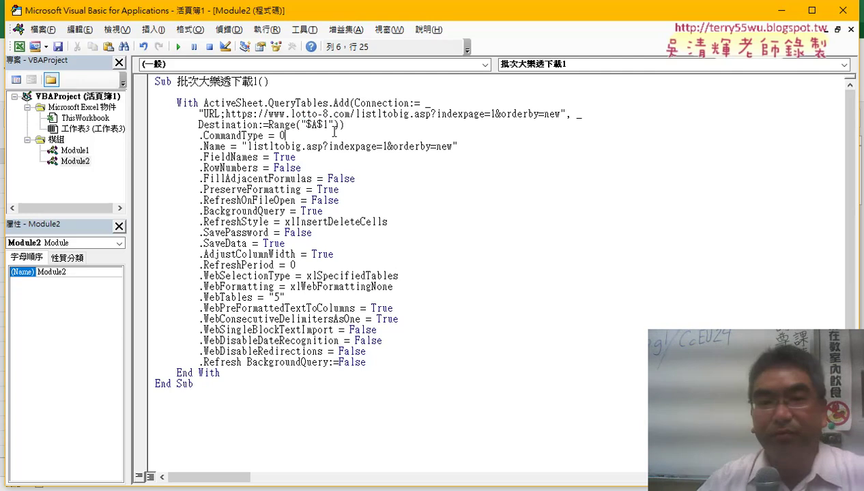
pyautogui.doubleClick(325, 125)
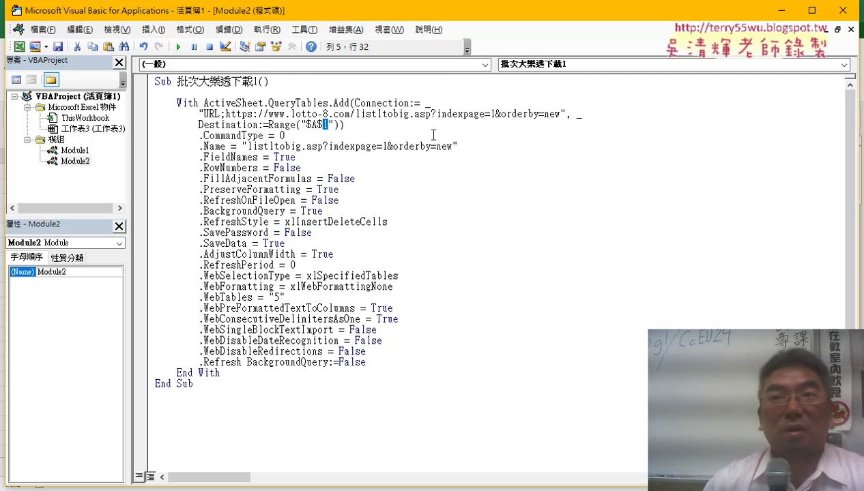
# Step: Start the for i= loop line on the empty line under the Sub header
pyautogui.click(334, 90)
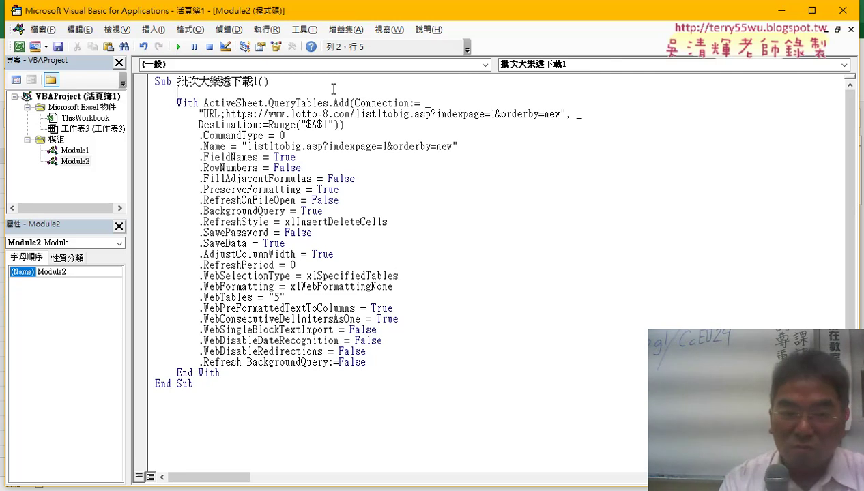
pyautogui.write('ㄈ')
pyautogui.press('BackSpace')
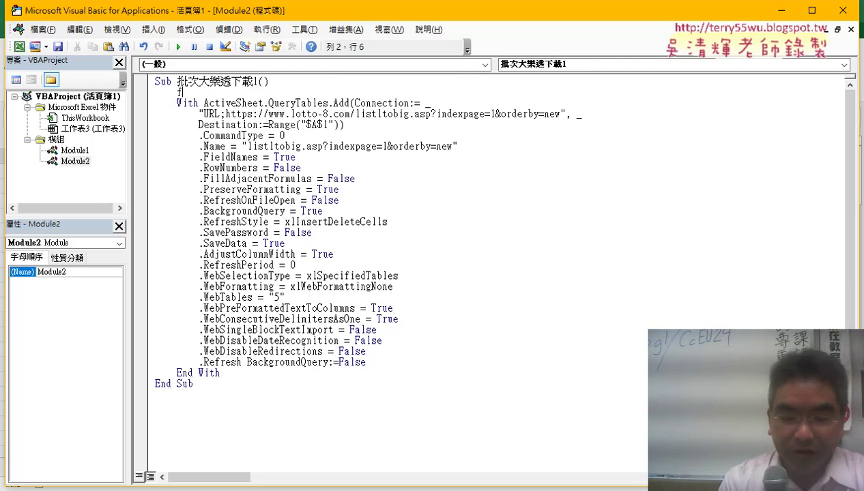
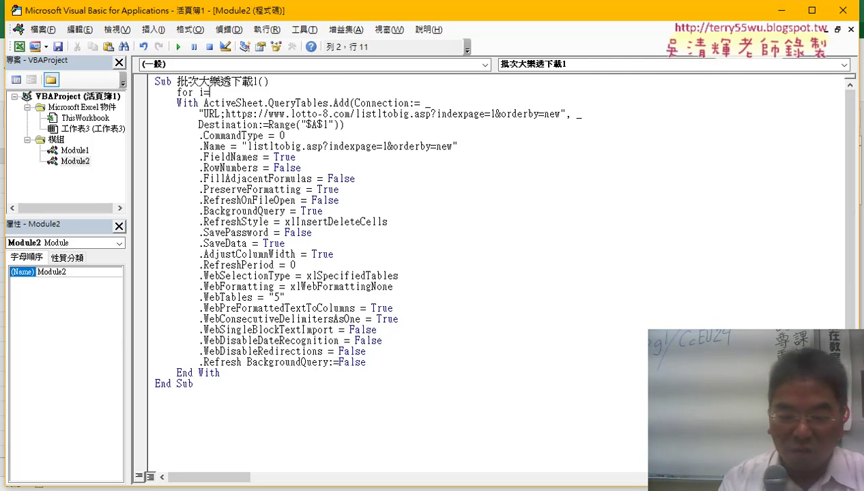
# Step: Add a For i = 1 To 16 header and a Next line, then move the With…End With block between them
pyautogui.write('1 To ')
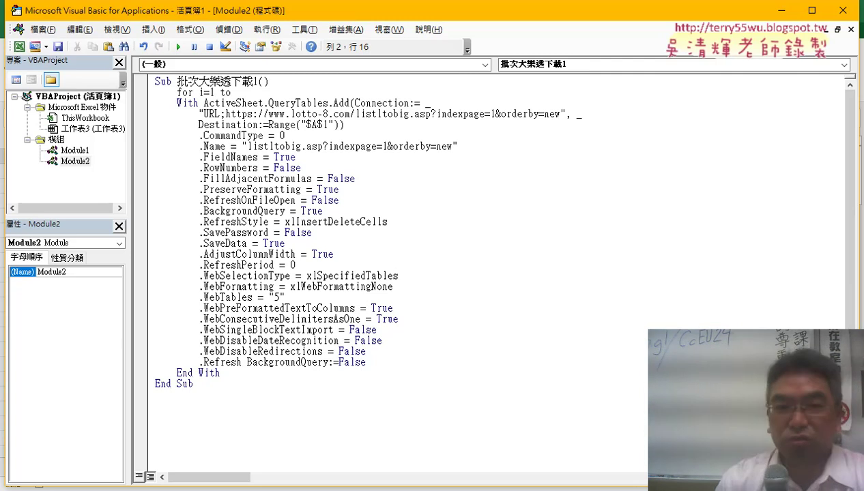
pyautogui.write('16')
pyautogui.press('Return')
pyautogui.press('Return')
pyautogui.write('ne')
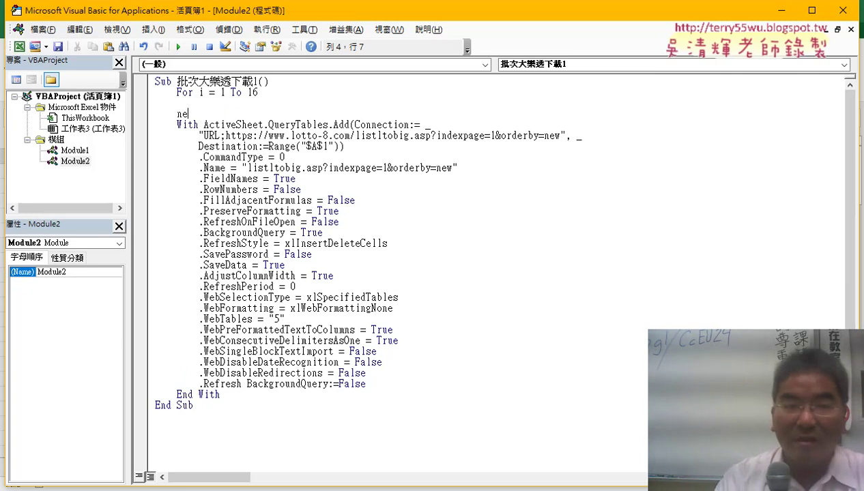
pyautogui.write('xt')
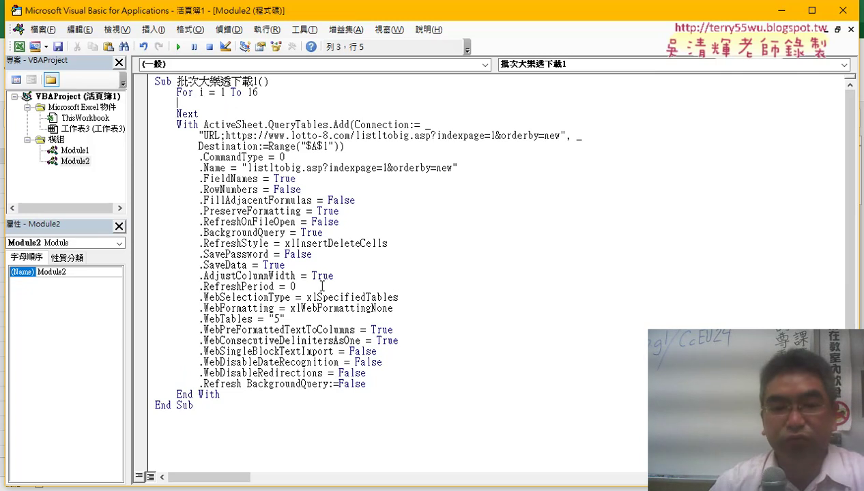
pyautogui.moveTo(231, 398); pyautogui.dragTo(134, 125)
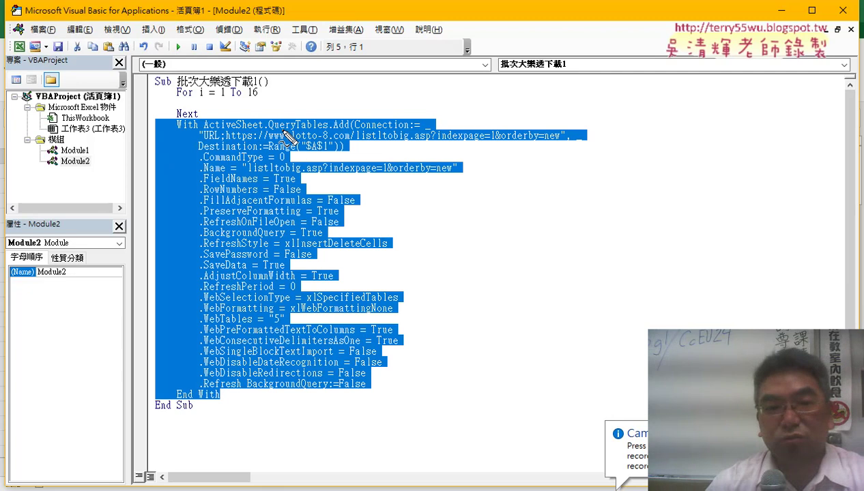
pyautogui.moveTo(268, 129); pyautogui.dragTo(326, 129)
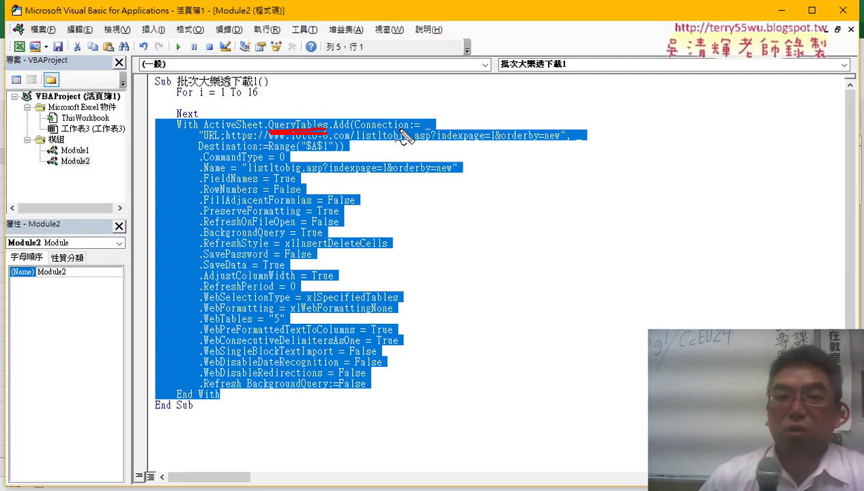
pyautogui.press('Escape')
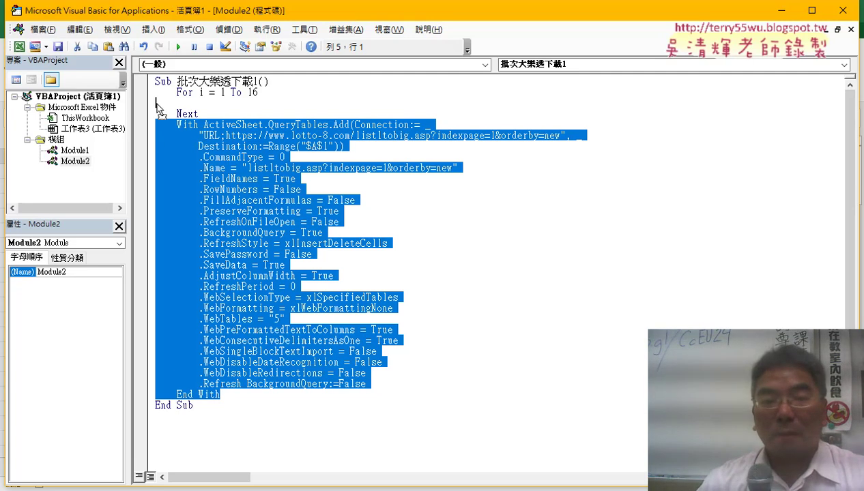
pyautogui.moveTo(158, 106); pyautogui.dragTo(158, 104)
# Step: Indent the With…End With block one level inside the loop and delete the empty line above End Sub
pyautogui.moveTo(220, 374); pyautogui.dragTo(133, 106)
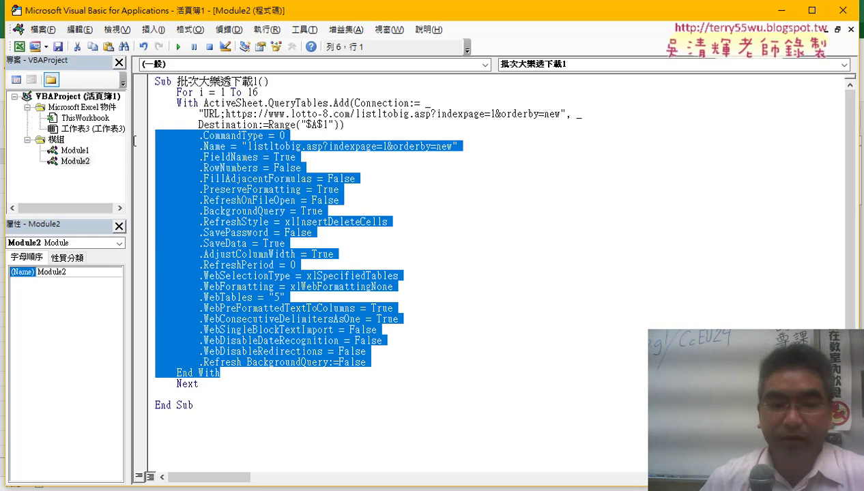
pyautogui.press('Tab')
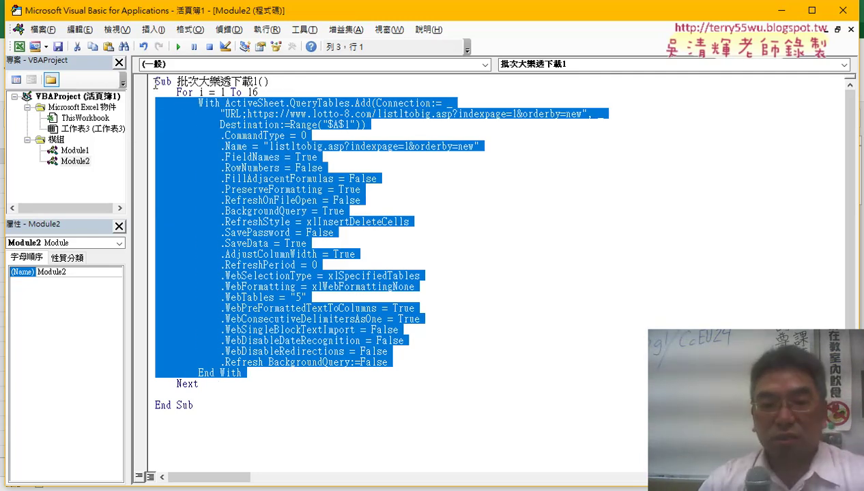
pyautogui.click(250, 388)
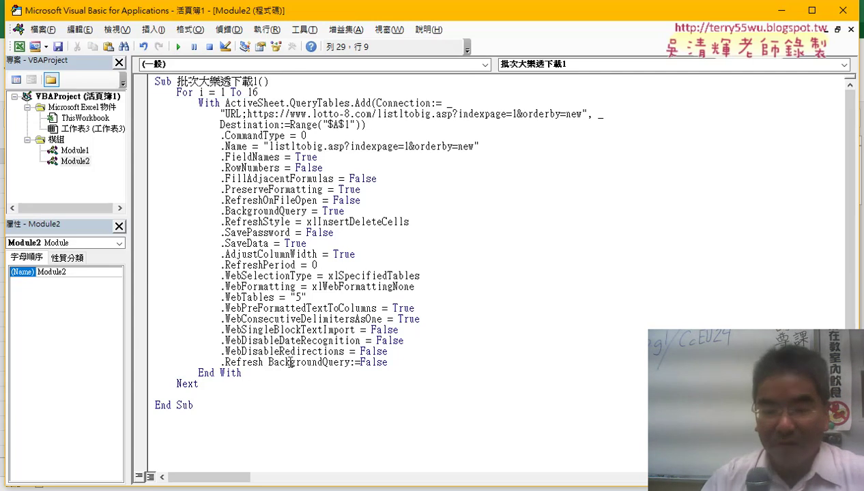
pyautogui.press('Delete')
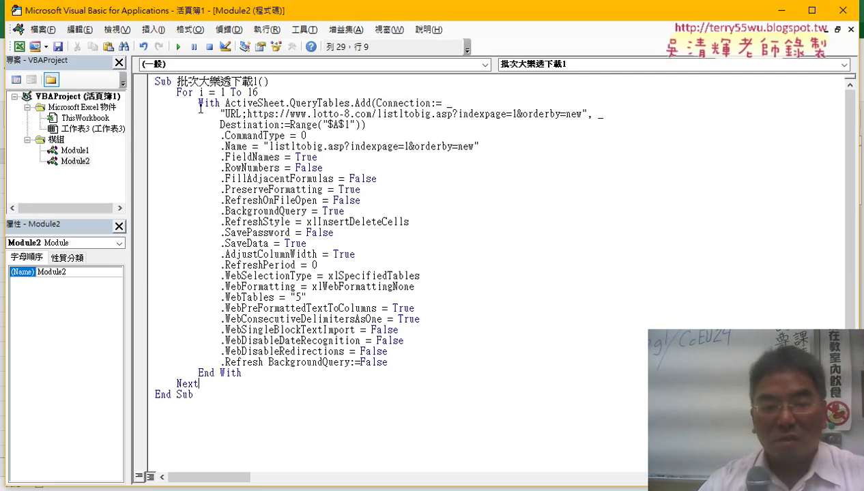
pyautogui.click(187, 92)
pyautogui.click(194, 381)
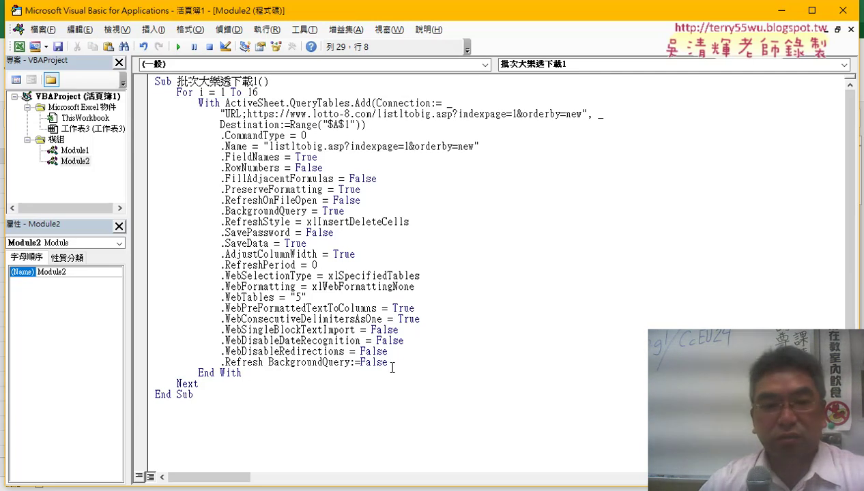
pyautogui.moveTo(393, 368); pyautogui.dragTo(156, 103)
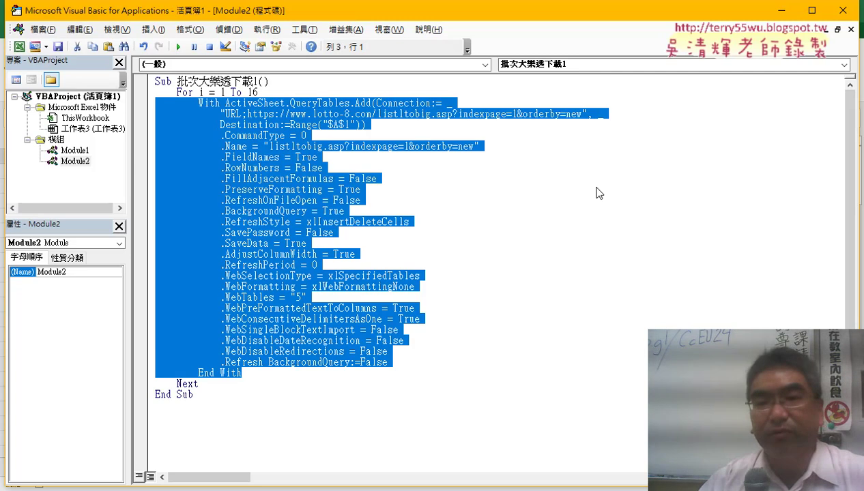
# Step: Replace indexpage=1 in the URL with " & i & ", and restore the editor window down
pyautogui.click(539, 137)
pyautogui.doubleClick(515, 114)
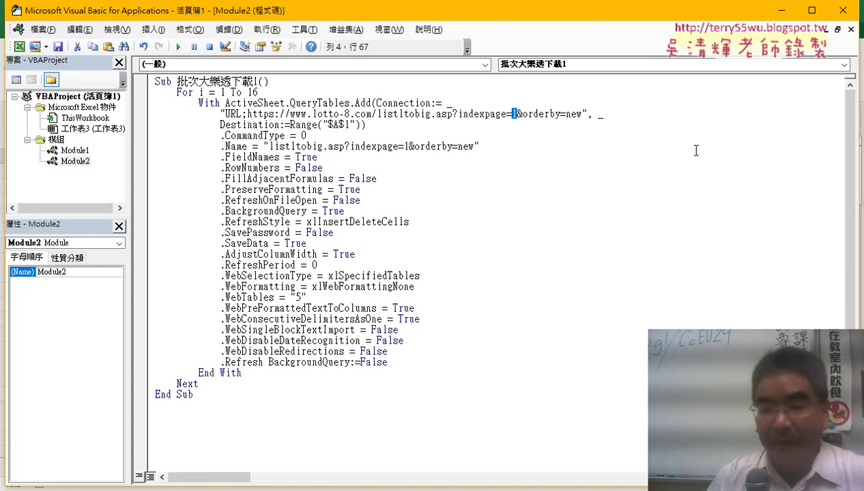
pyautogui.write('""')
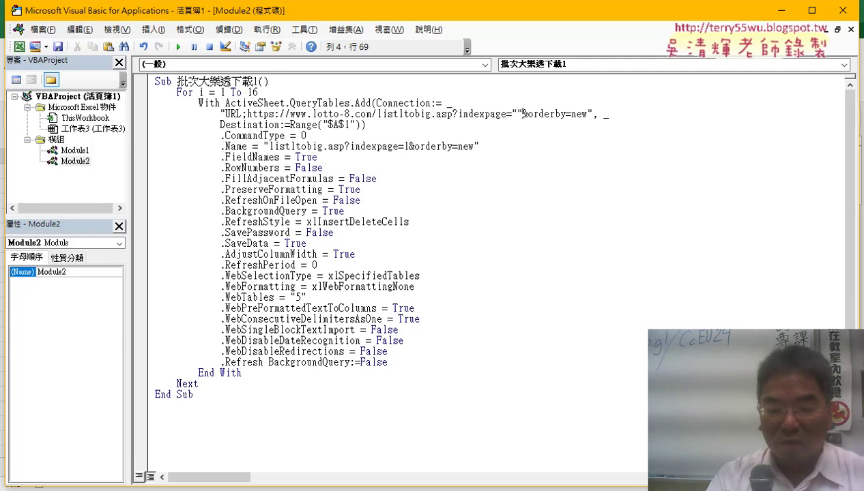
pyautogui.write('& ')
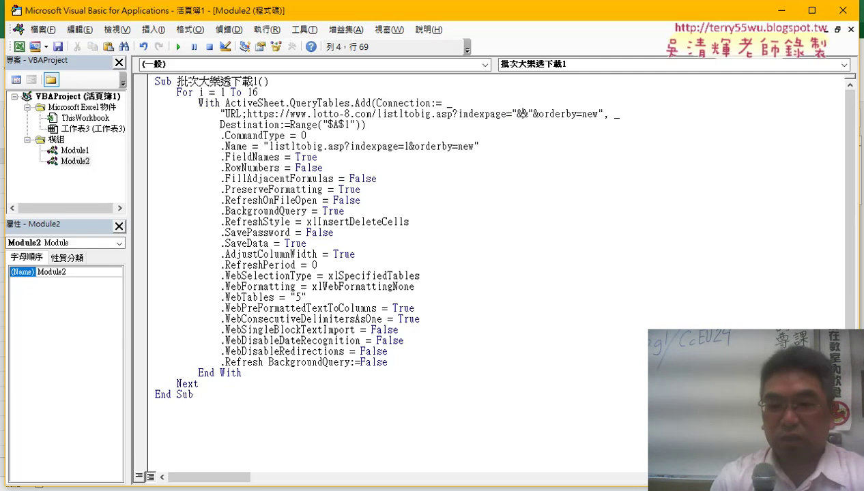
pyautogui.write('i')
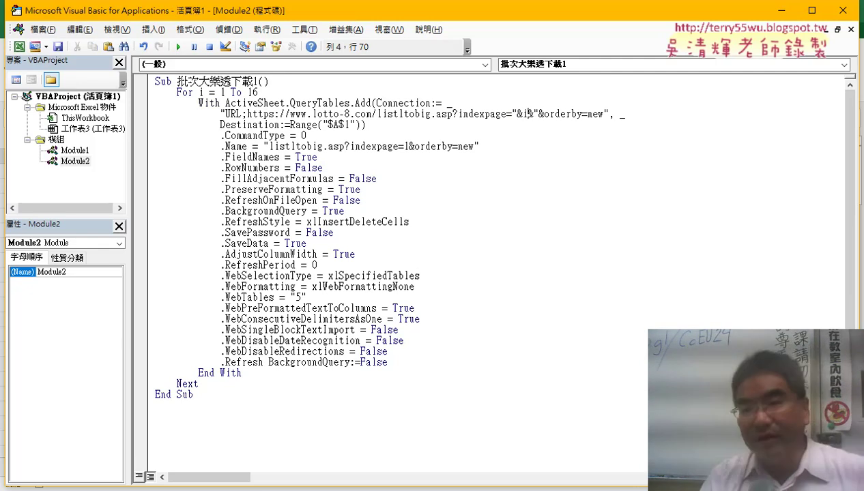
pyautogui.click(516, 113)
pyautogui.press('Right')
pyautogui.press('space')
pyautogui.press('Right')
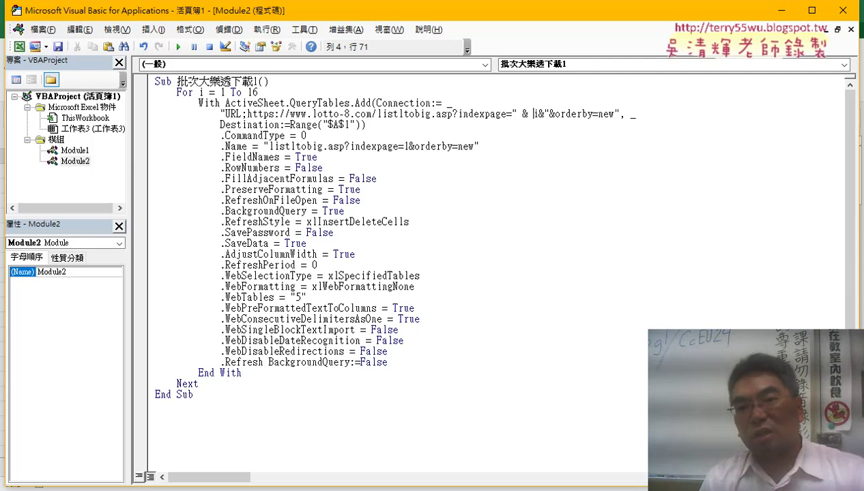
pyautogui.press('space')
pyautogui.press('Right')
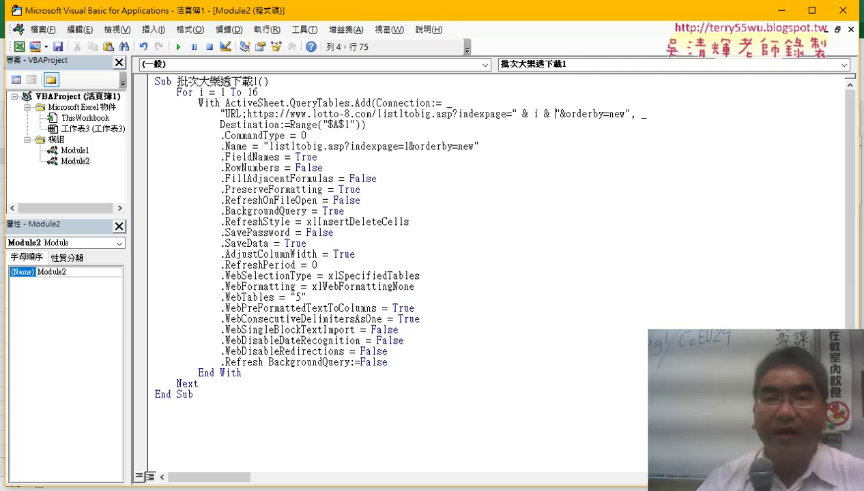
pyautogui.moveTo(448, 13); pyautogui.dragTo(580, 26)
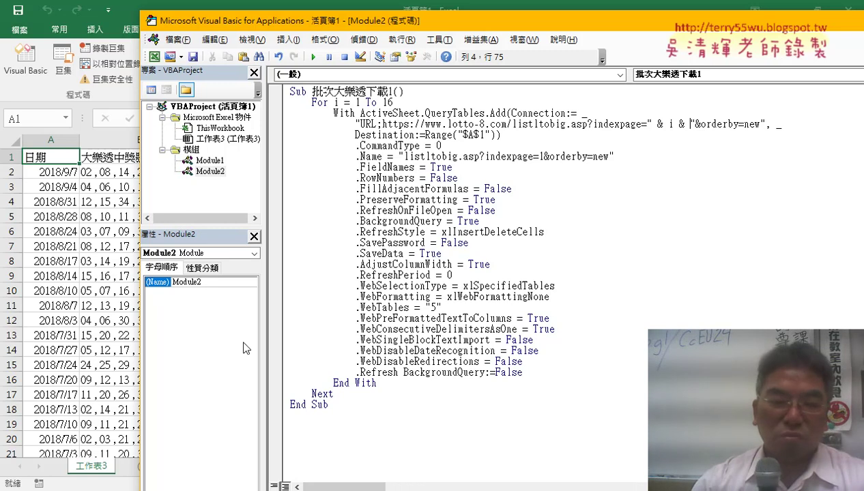
# Step: Add a new blank worksheet and change the loop's end value from 16 to 3
pyautogui.hotkey('alt', 'F11')
pyautogui.click(140, 468)
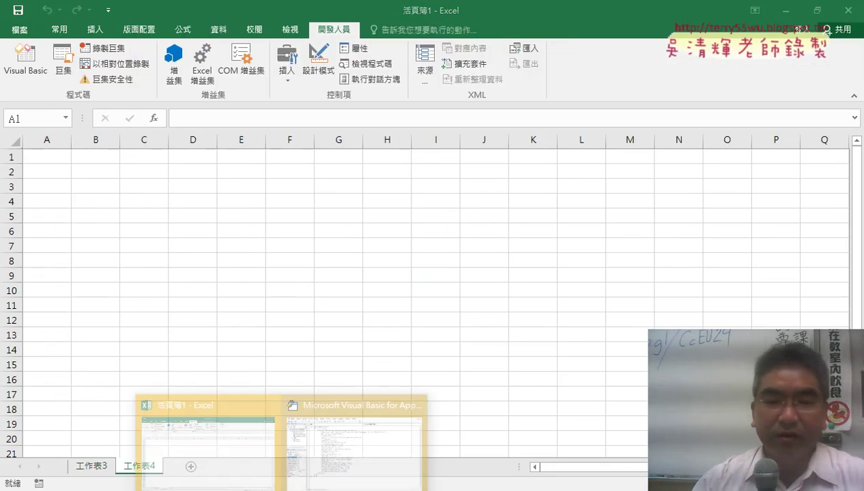
pyautogui.click(354, 444)
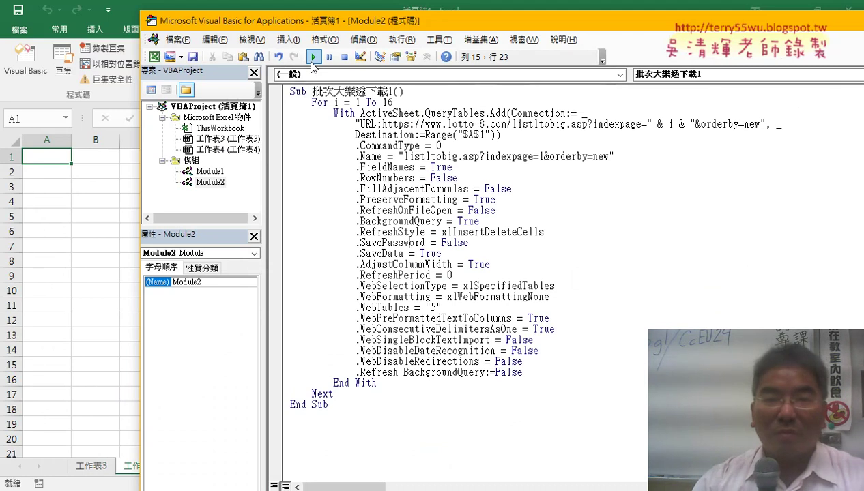
pyautogui.doubleClick(387, 104)
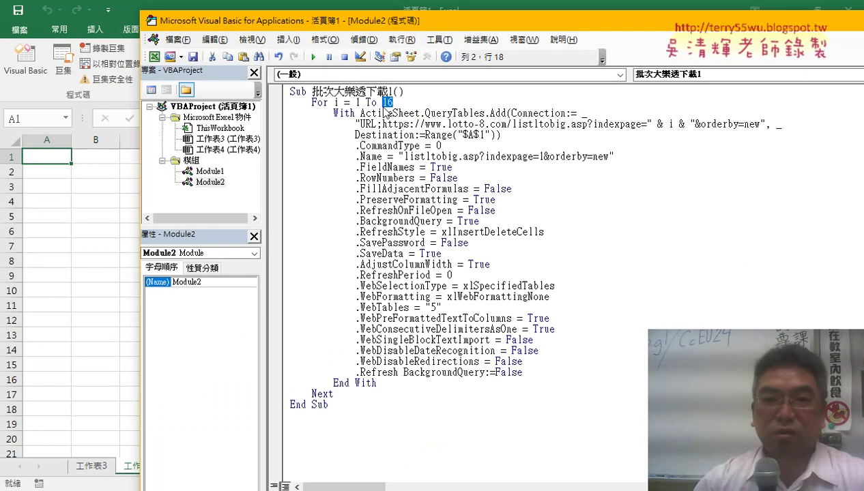
pyautogui.write('3')
# Step: Run the macro, comment out the failing .CommandType line, and resume so 工作表4 fills
pyautogui.click(314, 57)
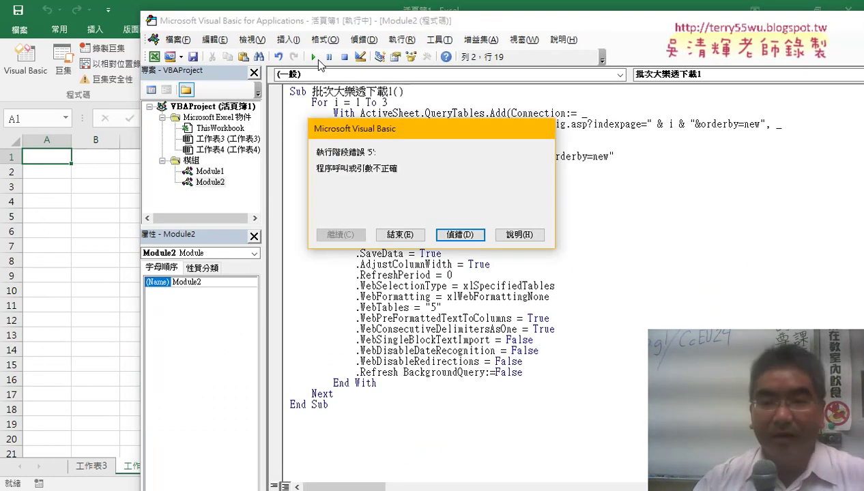
pyautogui.click(460, 235)
pyautogui.moveTo(442, 146); pyautogui.dragTo(349, 147)
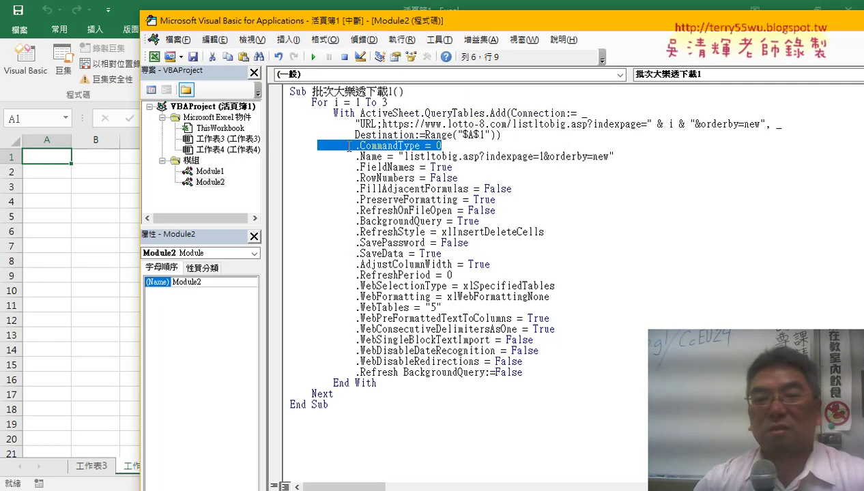
pyautogui.click(290, 146)
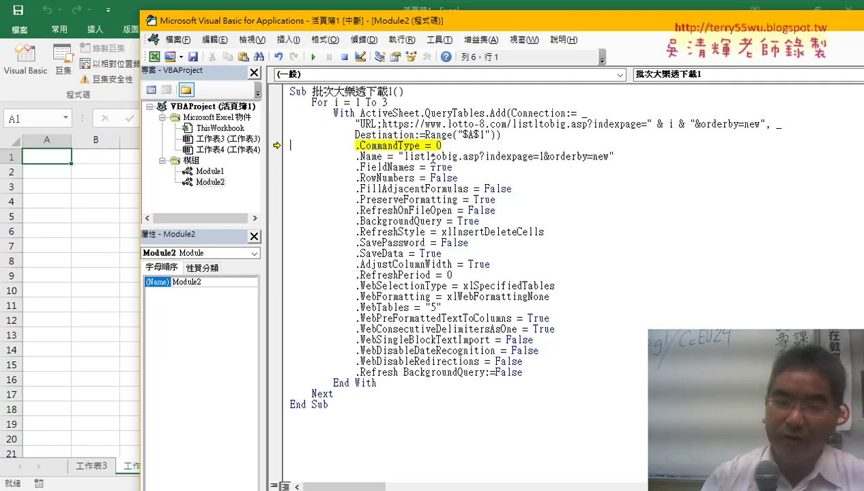
pyautogui.write("'")
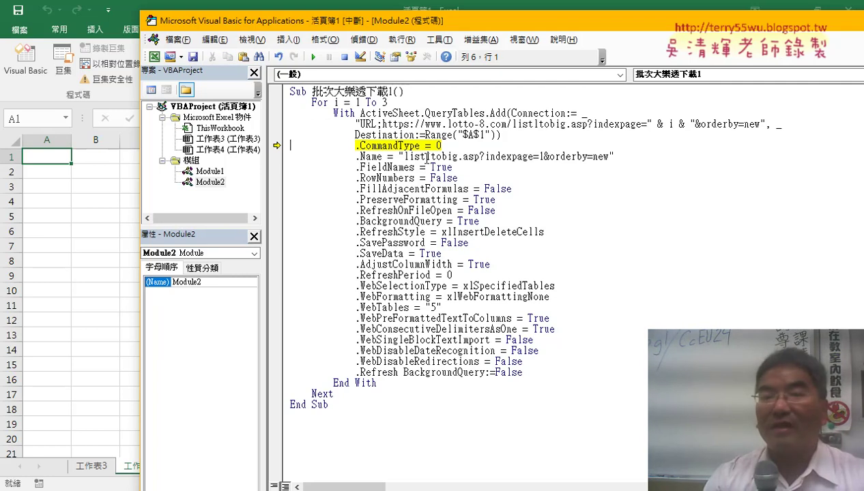
pyautogui.press('Down')
pyautogui.click(295, 146)
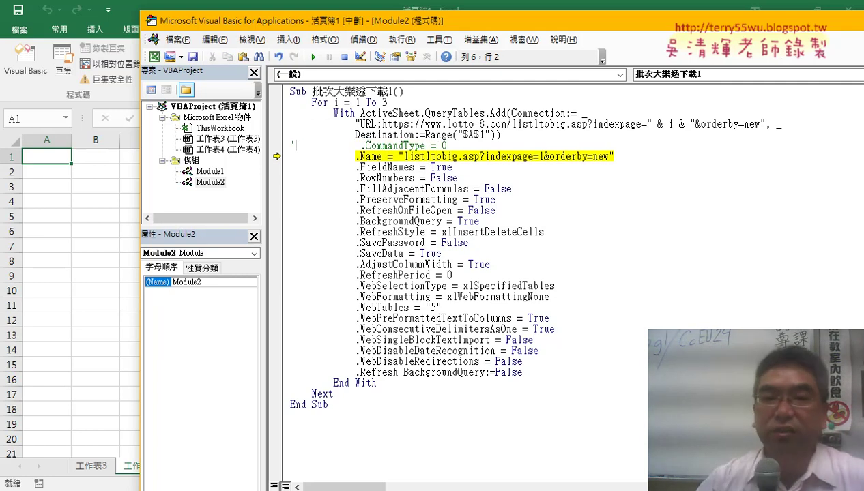
pyautogui.click(313, 56)
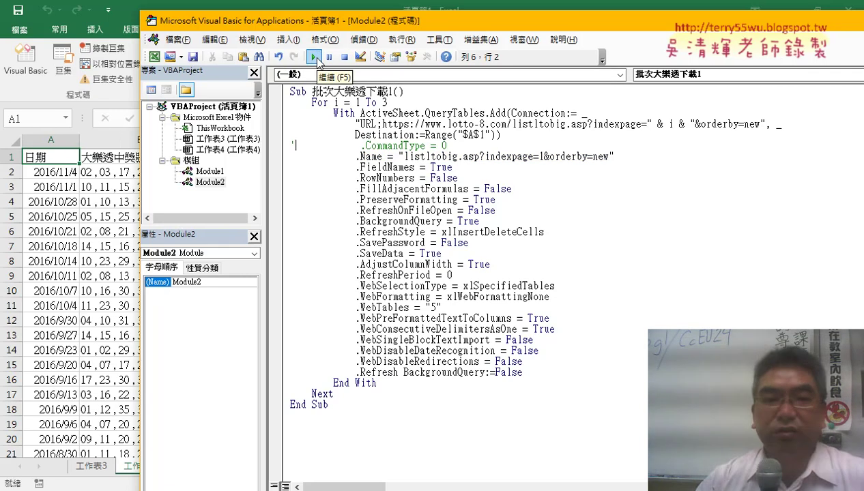
pyautogui.click(70, 245)
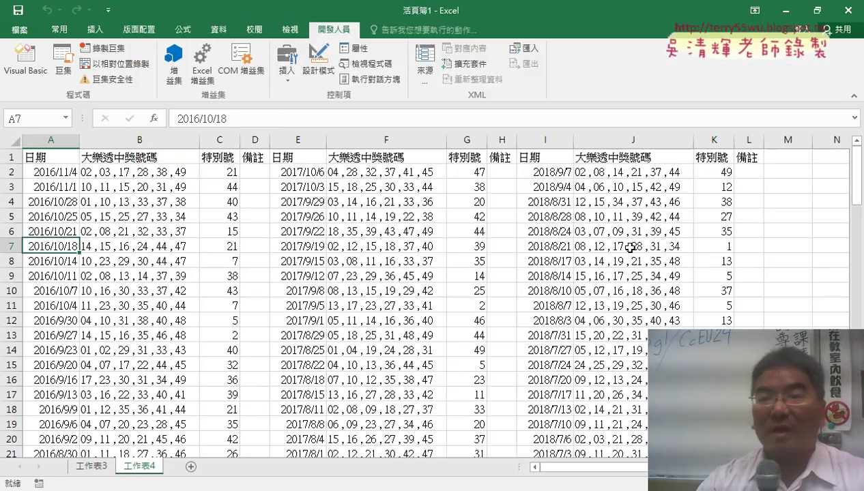
# Step: Review the three result tables in columns A–D, F–H and J–L, then insert sheet 工作表5
pyautogui.moveTo(749, 140); pyautogui.dragTo(626, 133)
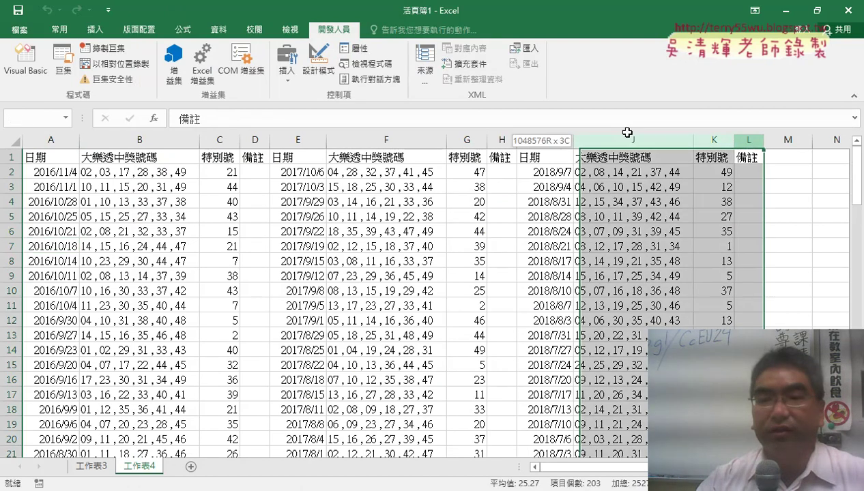
pyautogui.moveTo(502, 140); pyautogui.dragTo(332, 127)
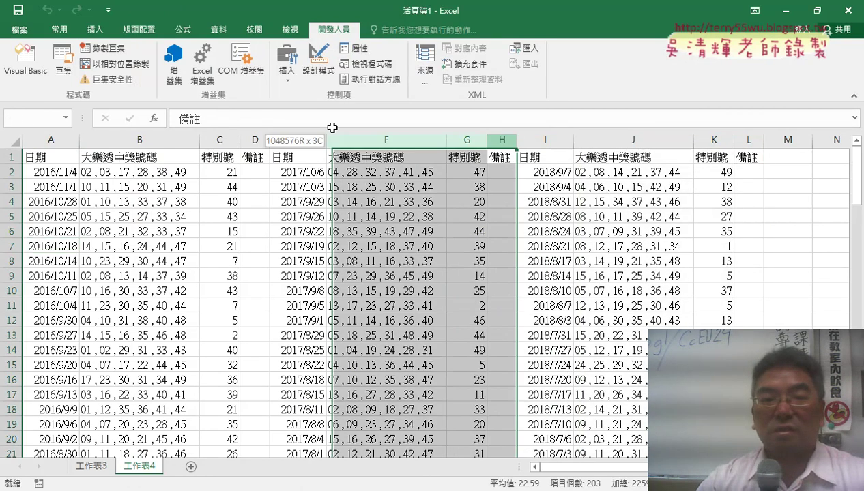
pyautogui.moveTo(254, 140); pyautogui.dragTo(58, 138)
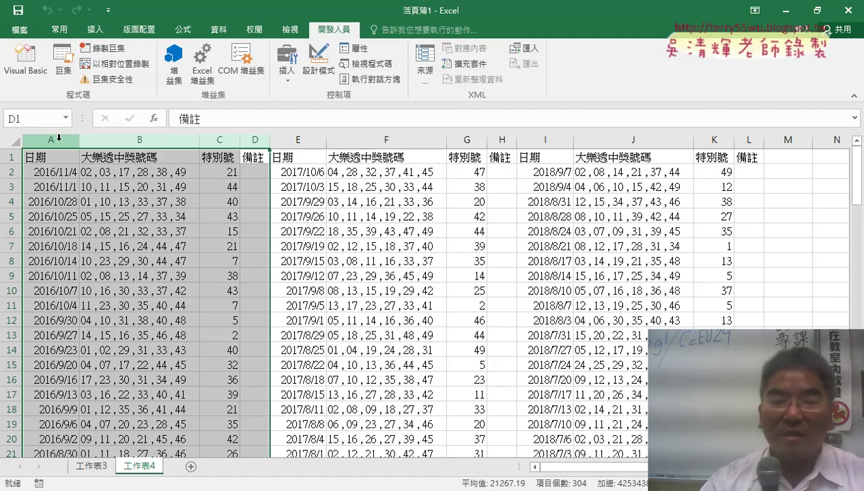
pyautogui.scroll(-4, 233, 361)
pyautogui.scroll(-3, 239, 364)
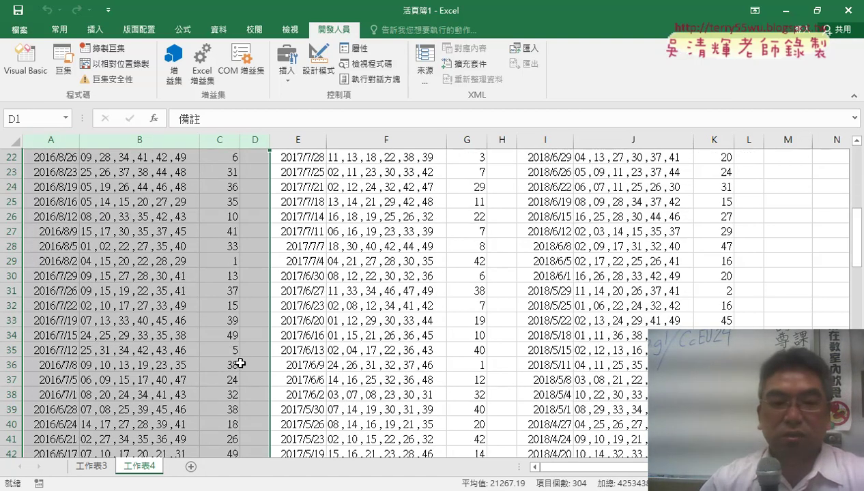
pyautogui.scroll(4, 241, 364)
pyautogui.click(191, 467)
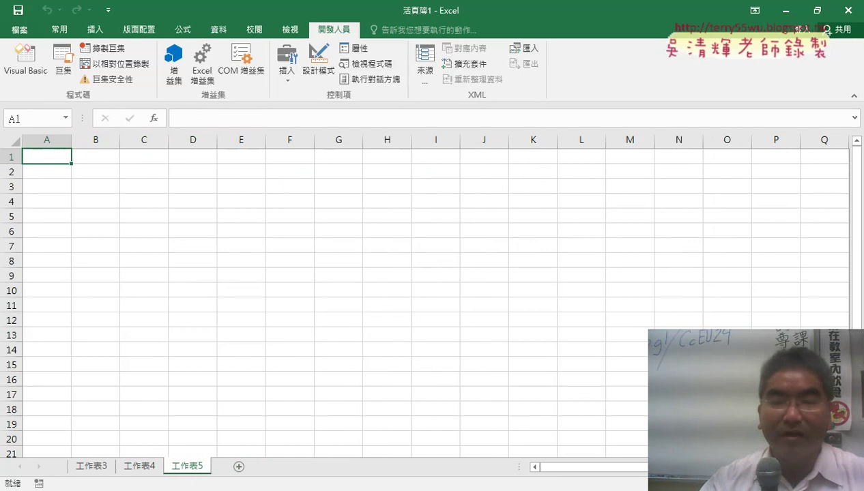
# Step: Insert If i = 1 Then, Else and End If lines directly after For i = 1 To 3
pyautogui.click(355, 437)
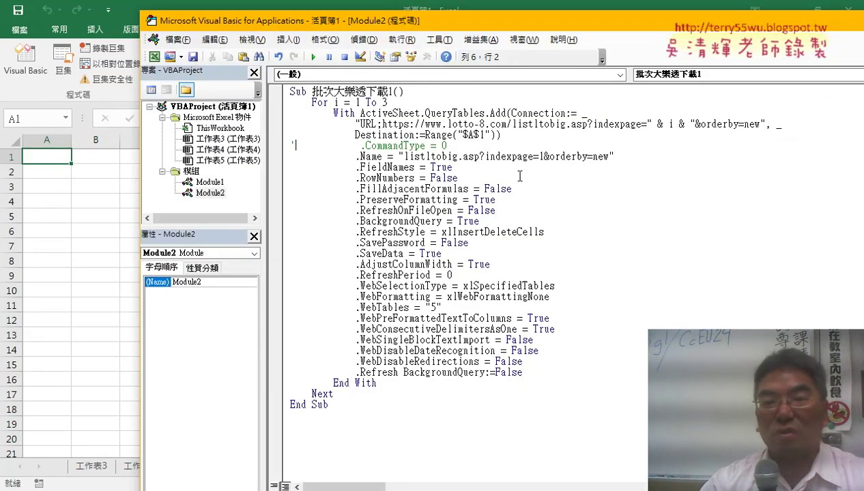
pyautogui.doubleClick(481, 135)
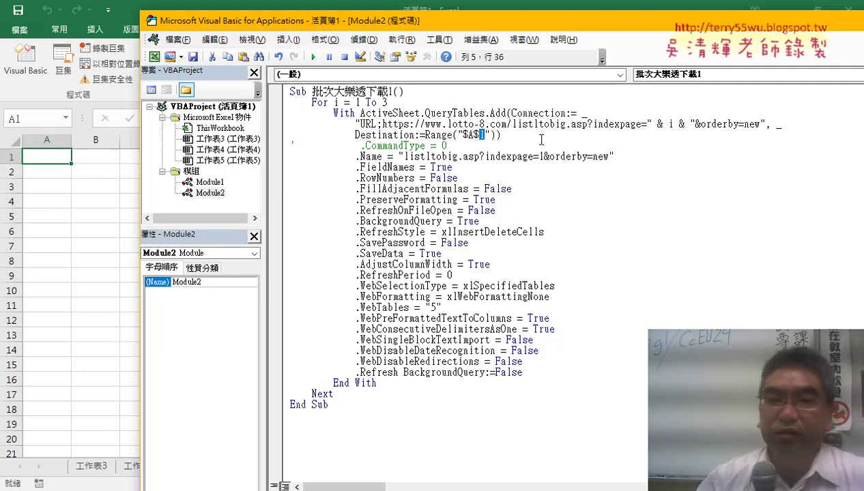
pyautogui.click(460, 102)
pyautogui.press('Return')
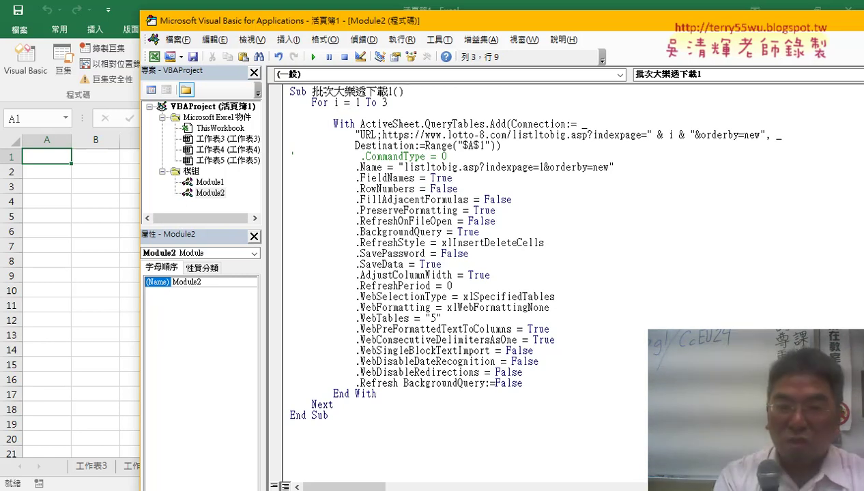
pyautogui.write('if ')
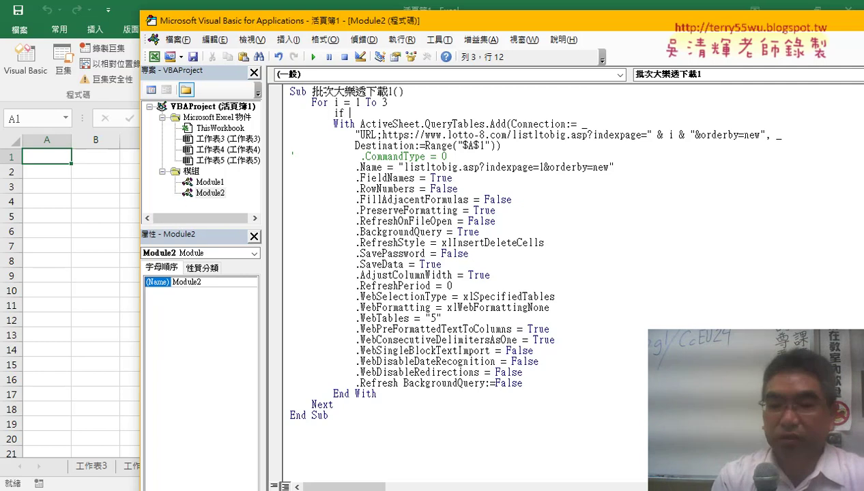
pyautogui.write('i=')
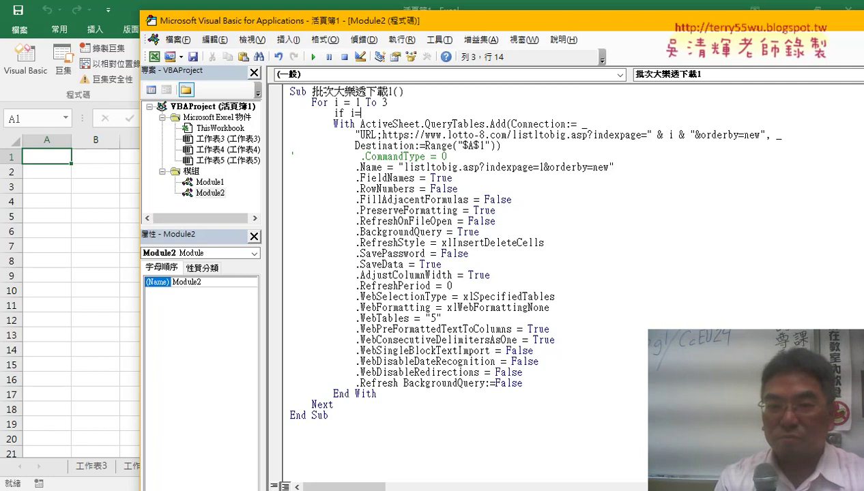
pyautogui.write('1 t')
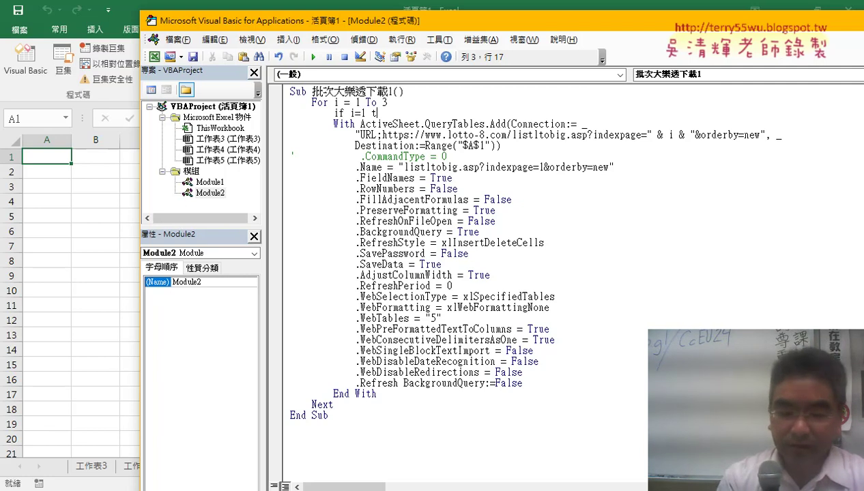
pyautogui.write('hen')
pyautogui.press('Return')
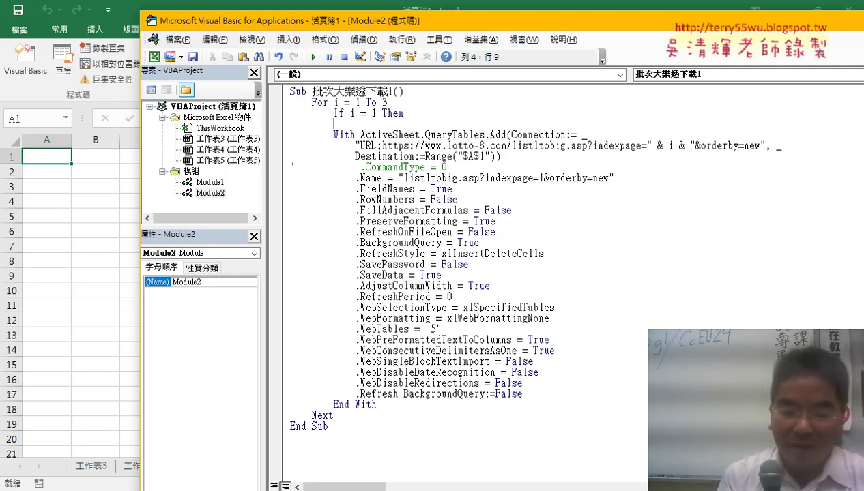
pyautogui.press('Return')
pyautogui.write('e')
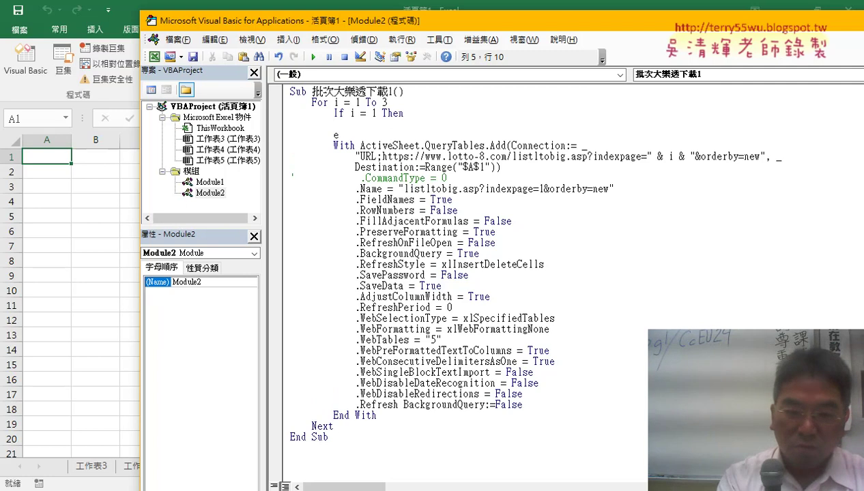
pyautogui.write('lse')
pyautogui.press('Return')
pyautogui.press('Return')
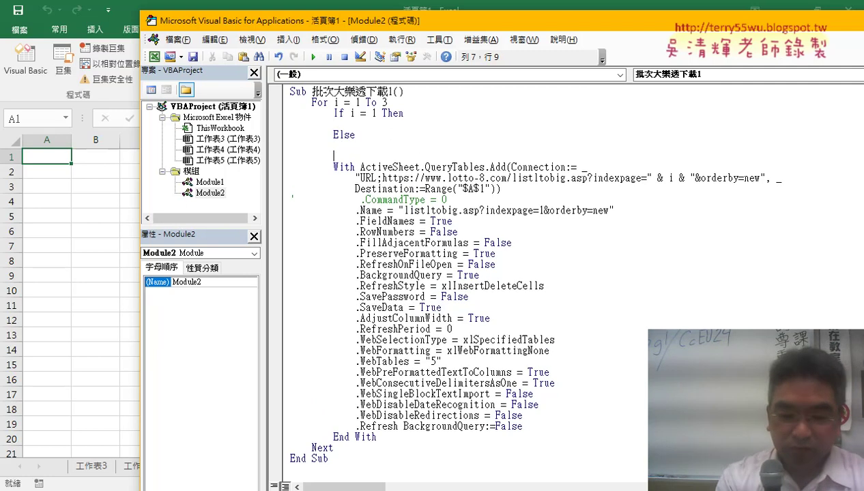
pyautogui.write('end if')
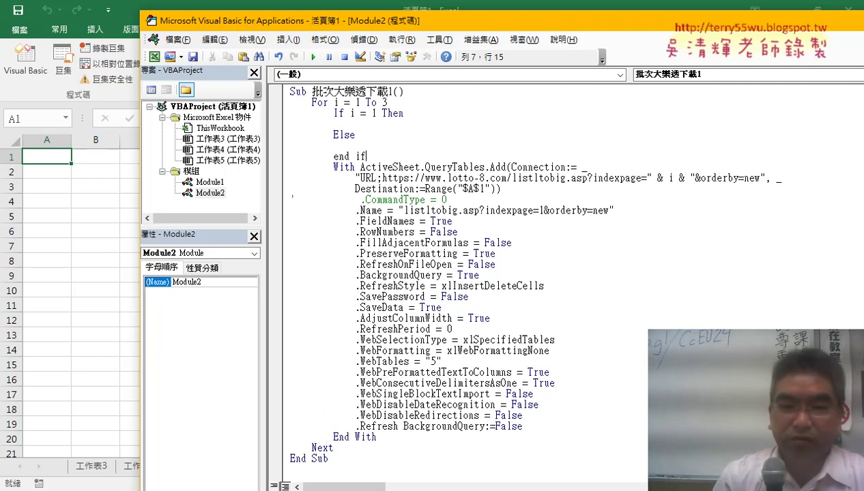
pyautogui.click(334, 124)
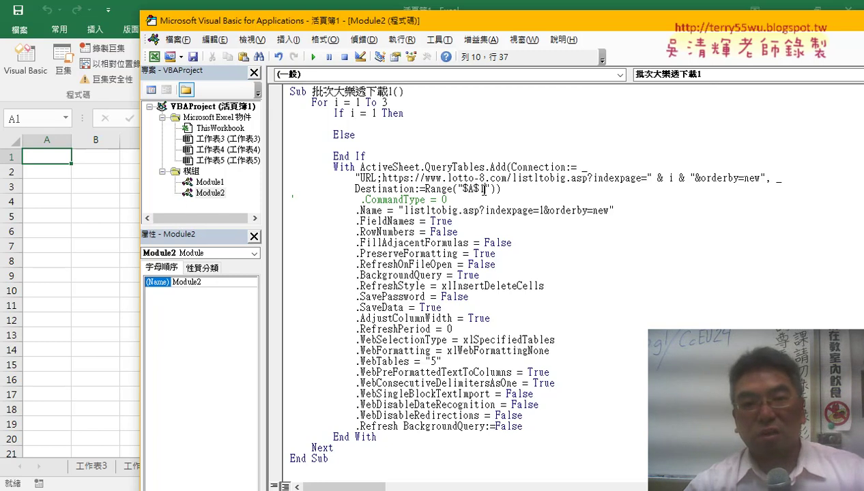
pyautogui.click(390, 125)
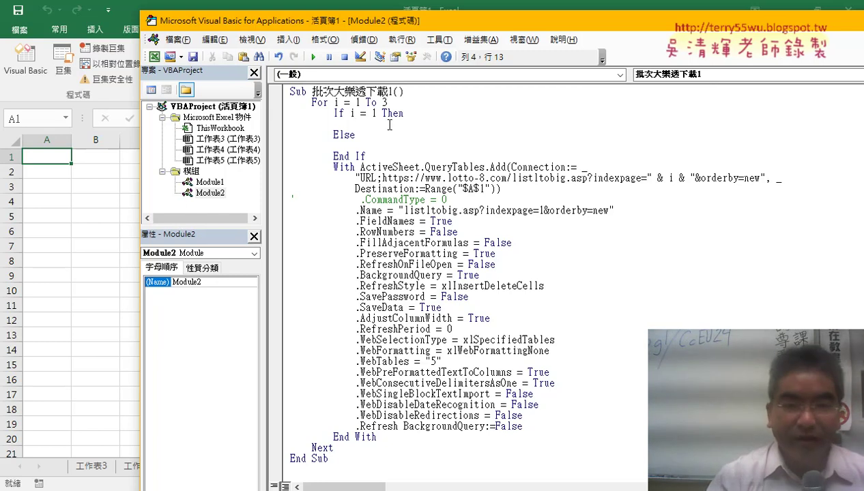
# Step: Write r = 1 under If and r = Range("A1").End(xlDown).Row + 1 under Else
pyautogui.write('r=')
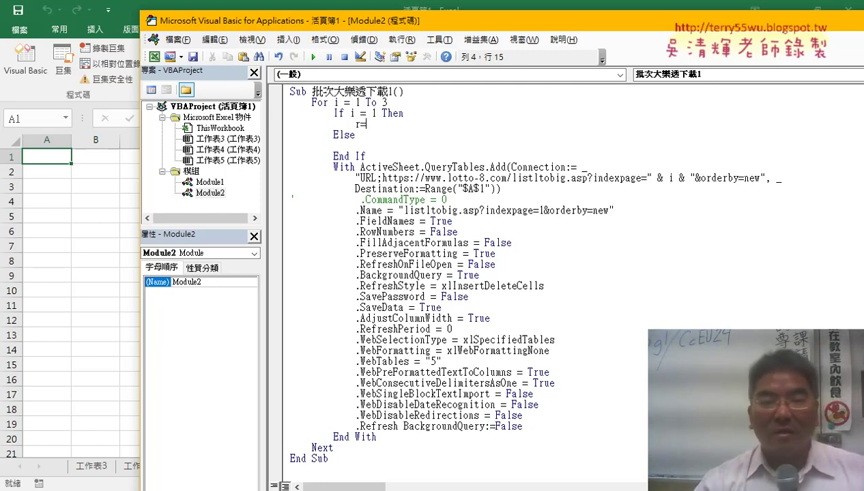
pyautogui.write('1')
pyautogui.press('Down')
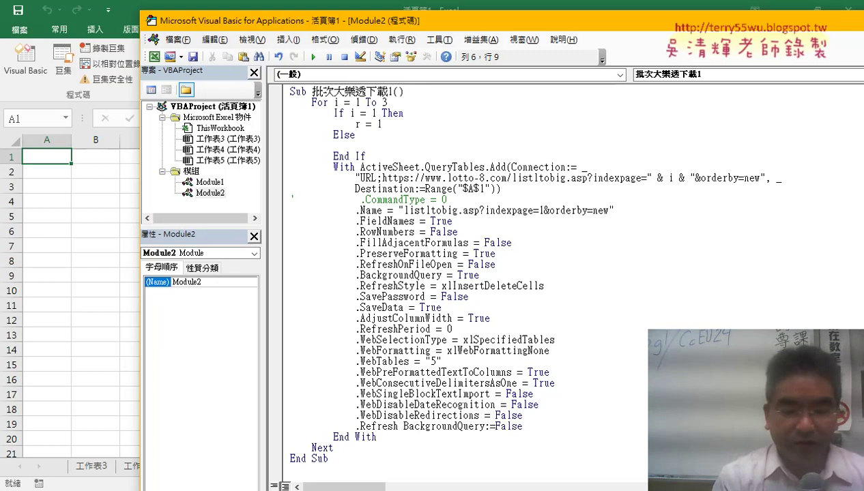
pyautogui.write('r')
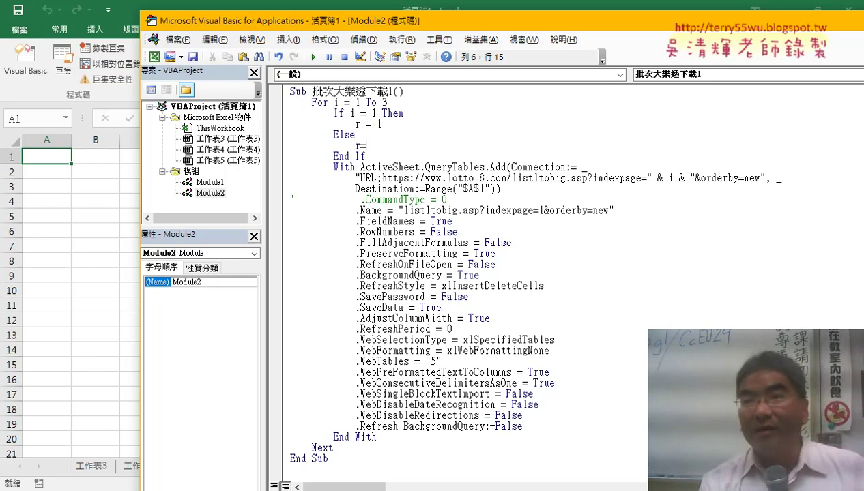
pyautogui.write('=')
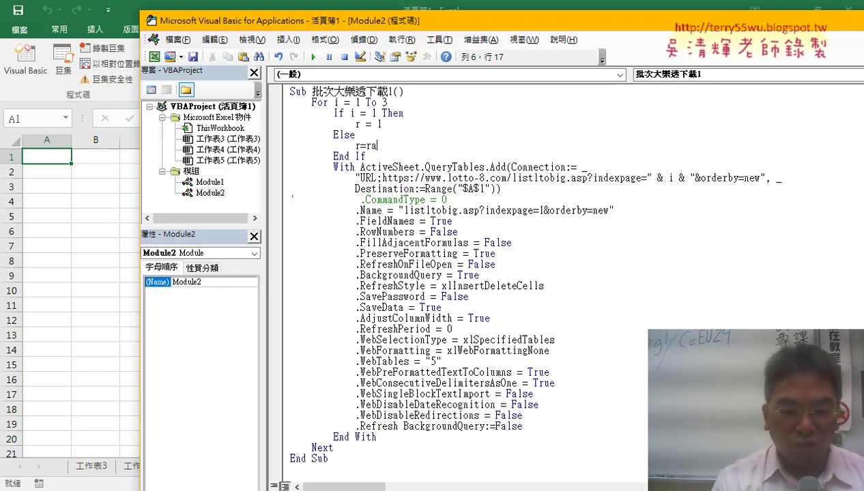
pyautogui.write('ge')
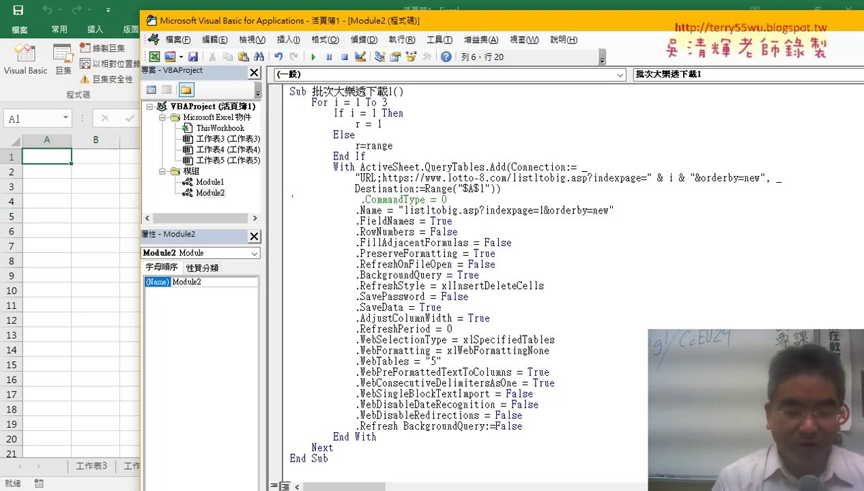
pyautogui.write('(')
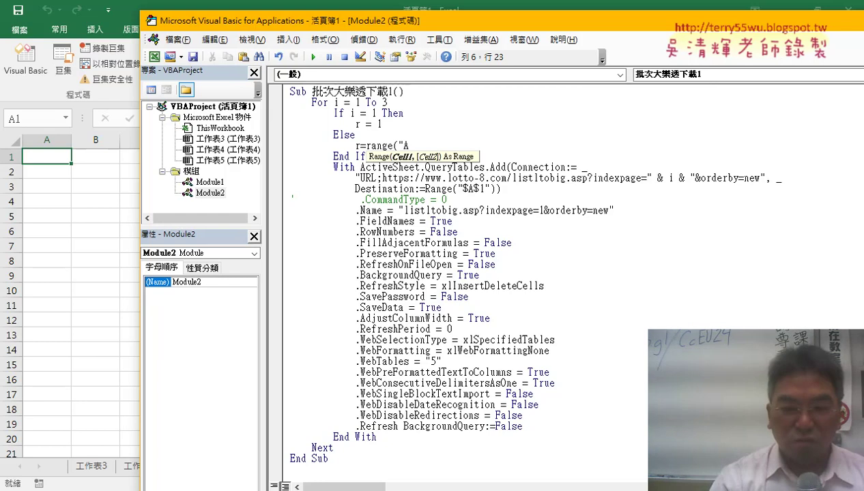
pyautogui.write('A1')
pyautogui.write(')')
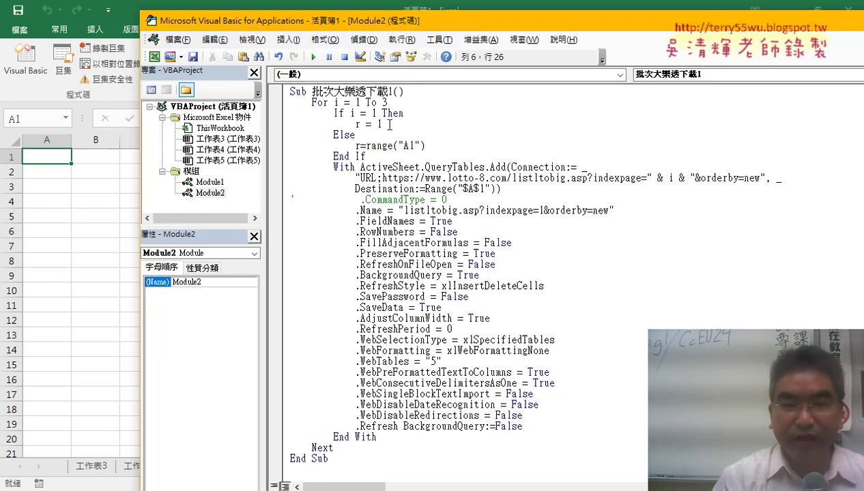
pyautogui.write('.End')
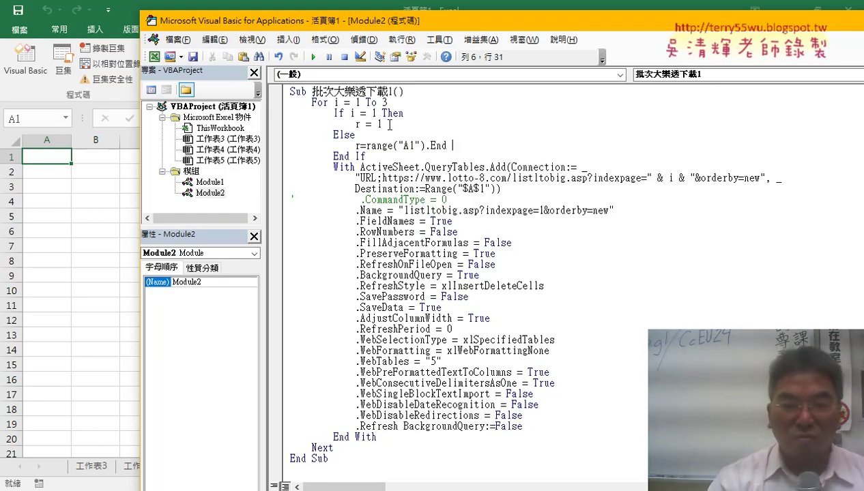
pyautogui.write(' (xlDown ')
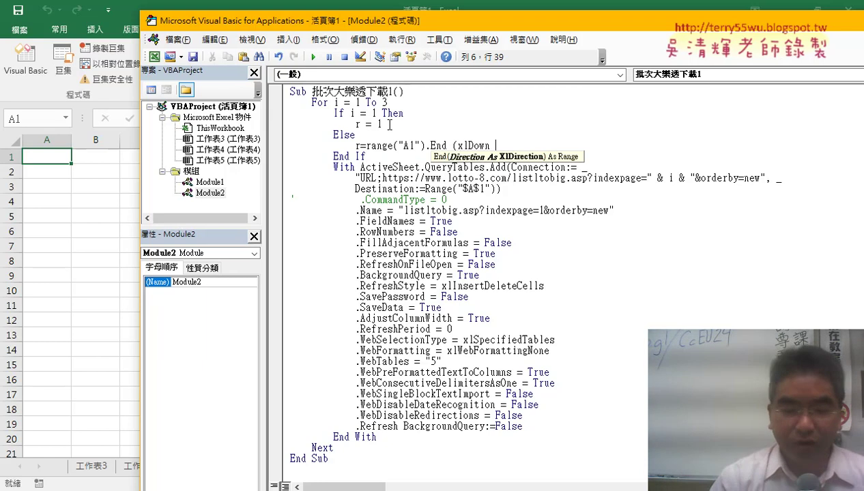
pyautogui.write(').ro ')
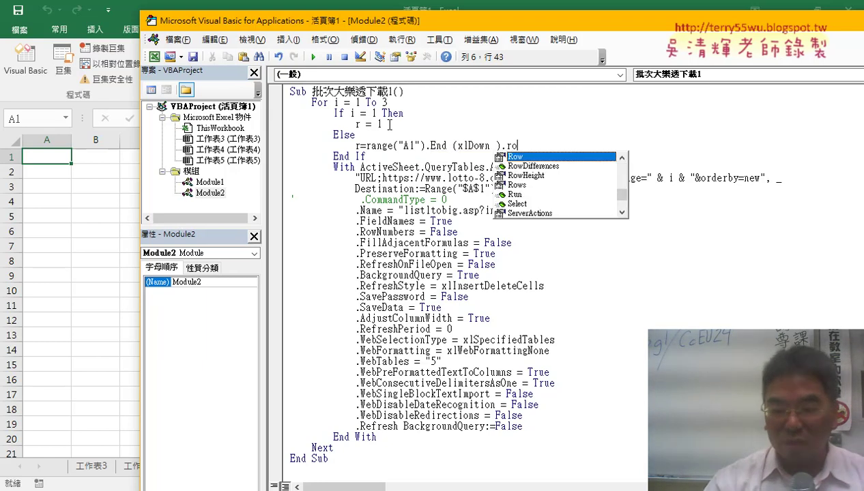
pyautogui.write('+1')
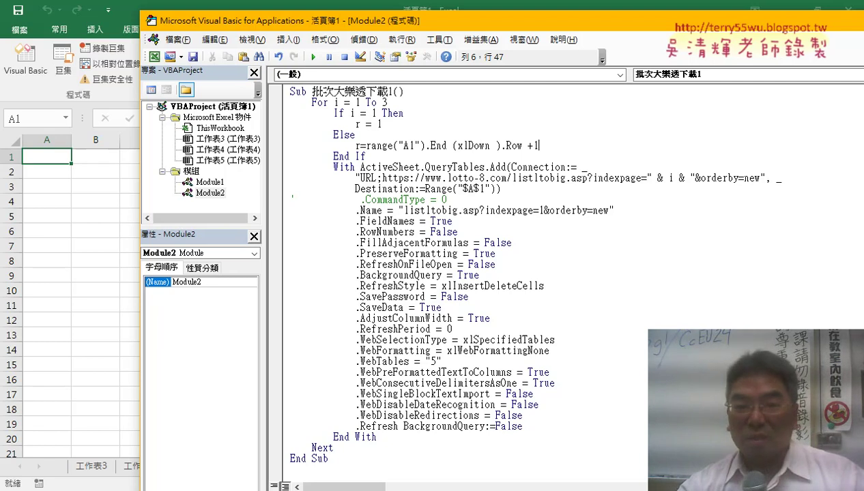
pyautogui.click(345, 157)
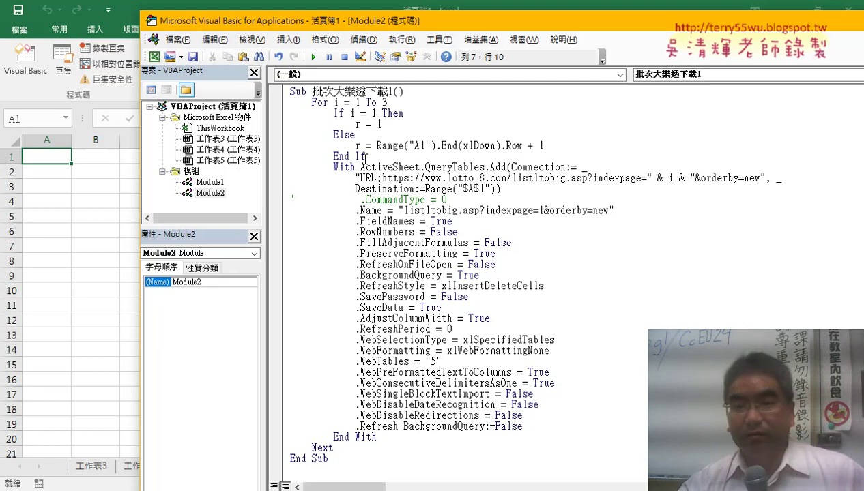
# Step: Change the QueryTable Destination from Range("$A$1") to Range("$A$" & r)
pyautogui.click(363, 145)
pyautogui.click(481, 189)
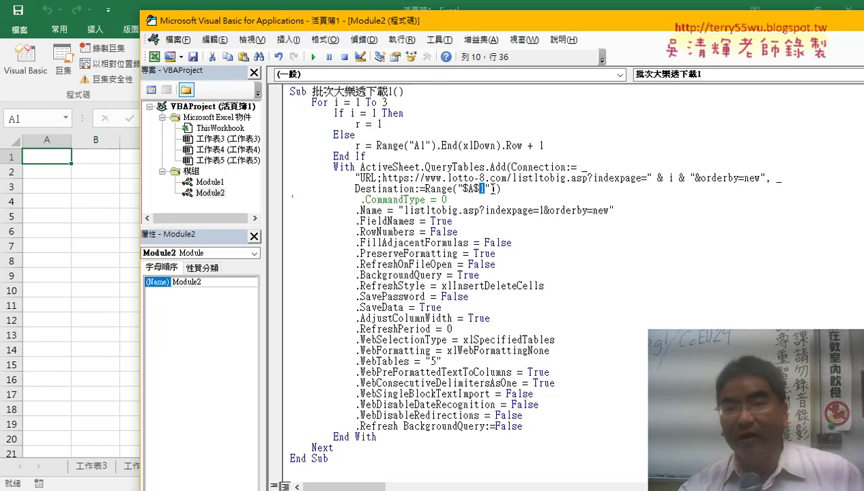
pyautogui.moveTo(491, 189); pyautogui.dragTo(458, 189)
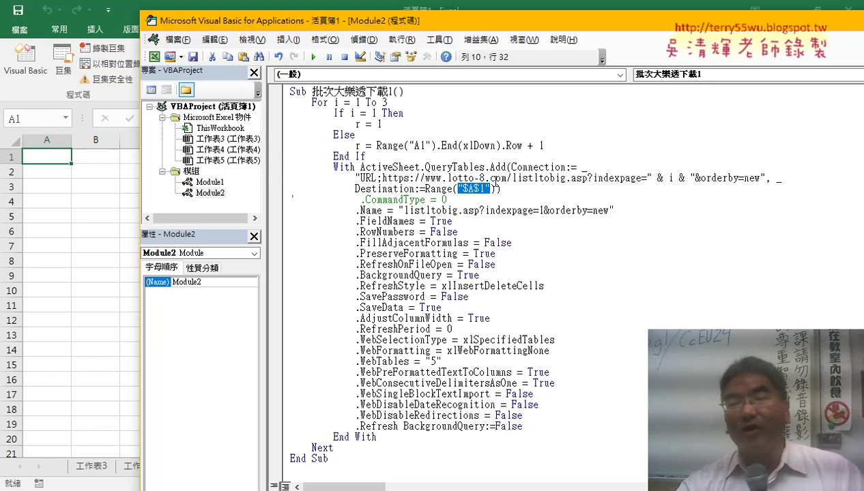
pyautogui.click(480, 189)
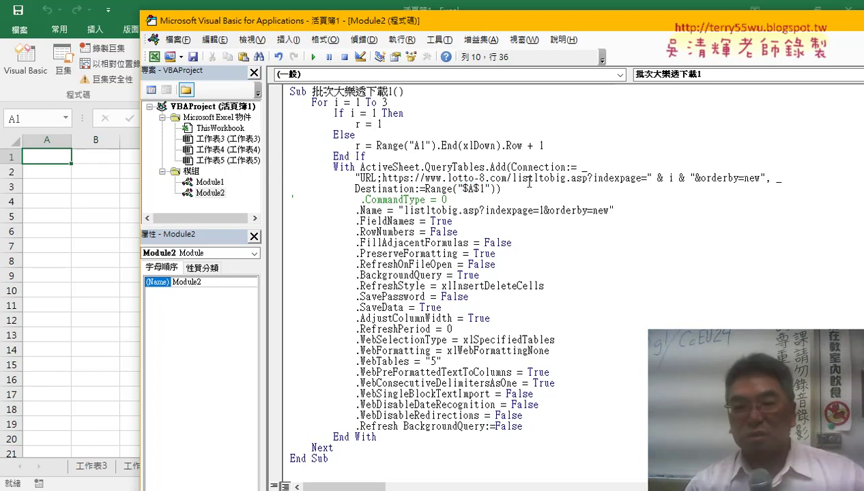
pyautogui.press('Delete')
pyautogui.press('Right')
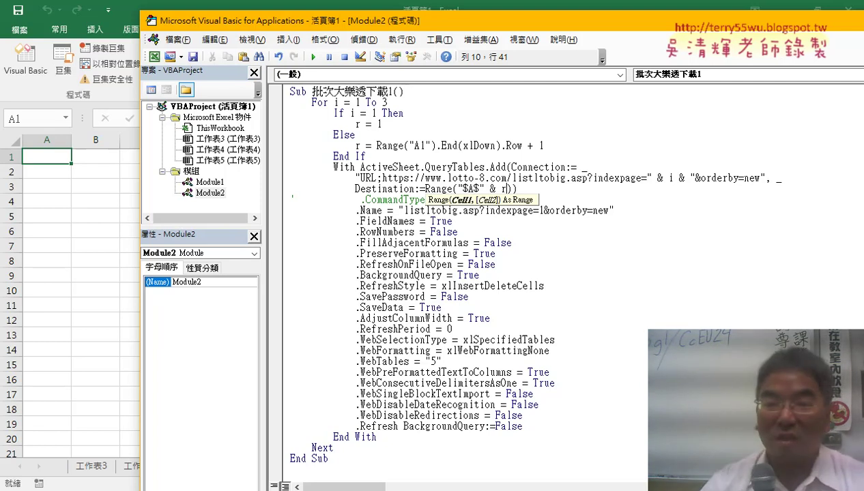
pyautogui.click(584, 308)
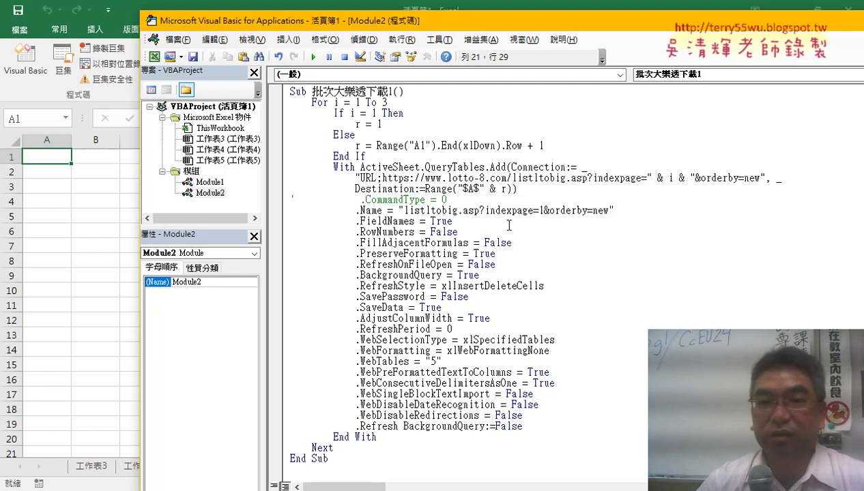
pyautogui.moveTo(449, 26); pyautogui.dragTo(486, 19)
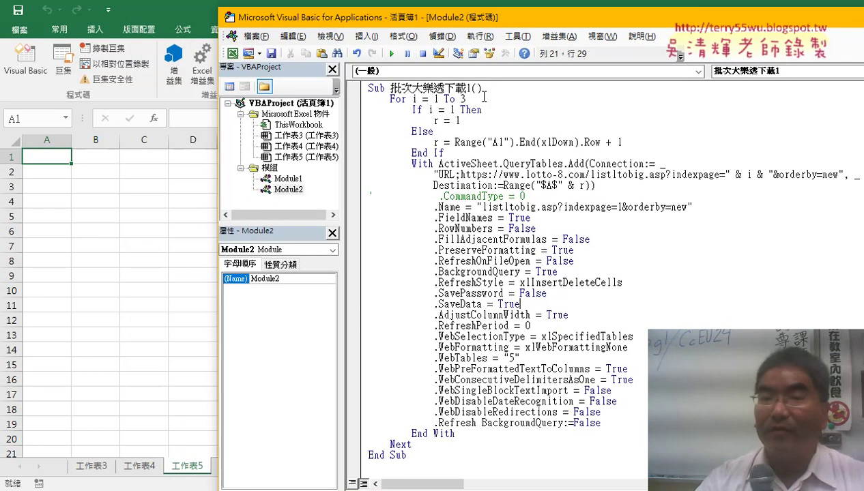
# Step: Break at If i = 1 Then, step through the first pass, and continue so page one loads into 工作表5
pyautogui.doubleClick(463, 99)
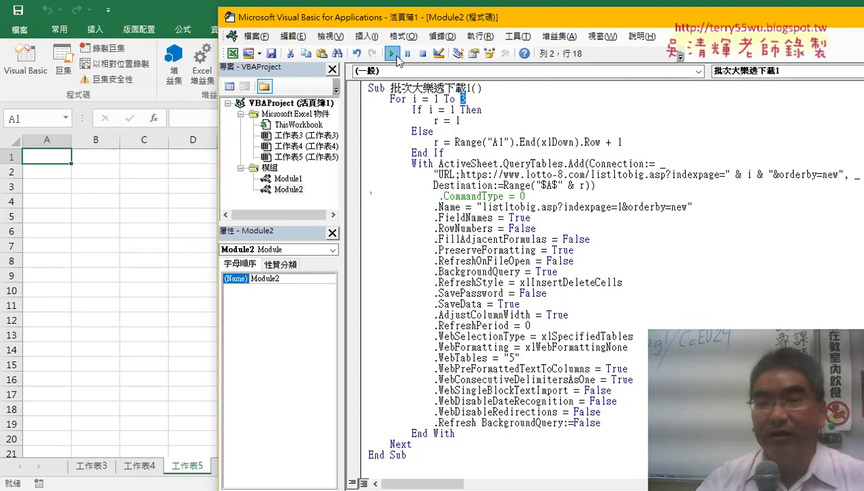
pyautogui.click(354, 153)
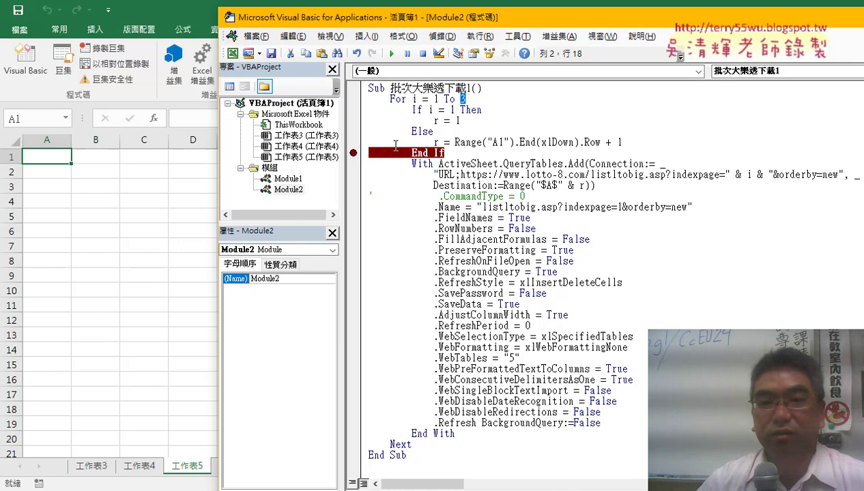
pyautogui.click(353, 153)
pyautogui.click(353, 109)
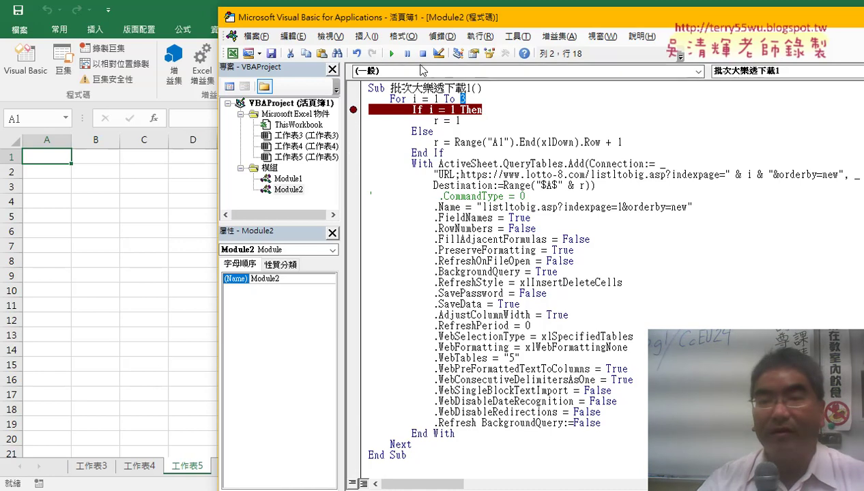
pyautogui.click(391, 53)
pyautogui.moveTo(431, 110)
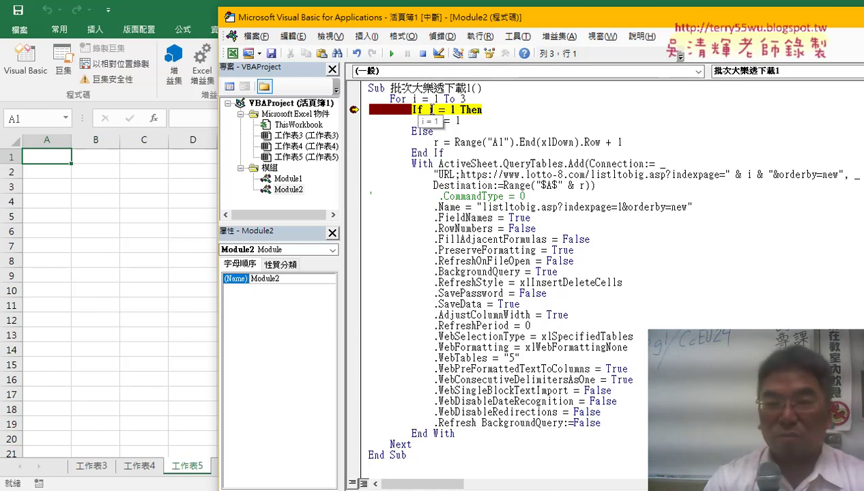
pyautogui.press('F8')
pyautogui.press('F8')
pyautogui.press('F8')
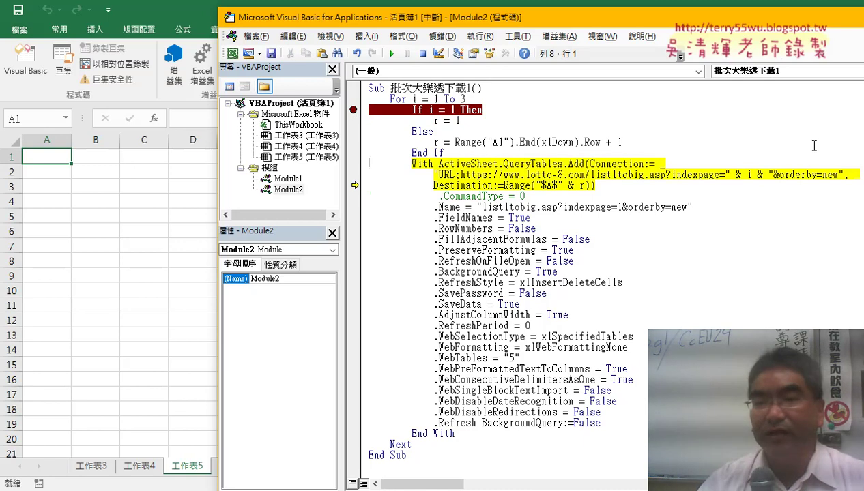
pyautogui.moveTo(582, 186)
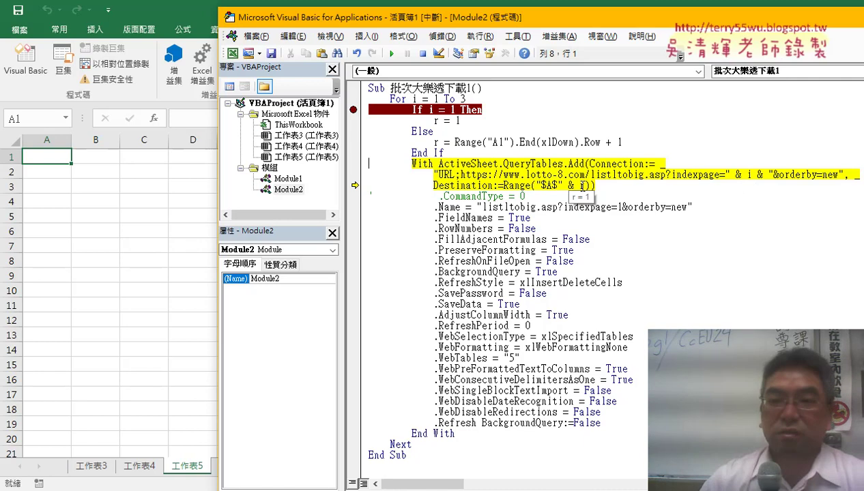
pyautogui.press('F5')
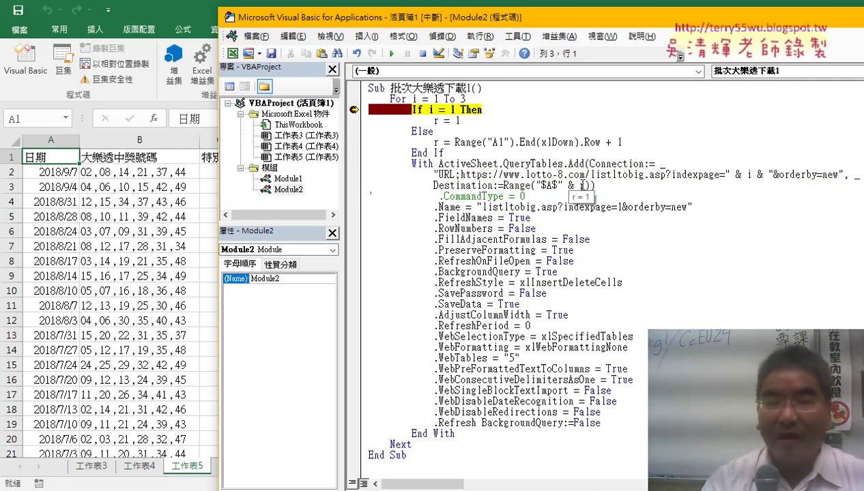
# Step: Step the second pass through Else until r equals 102, then confirm column A's data ends at row 101
pyautogui.press('F8')
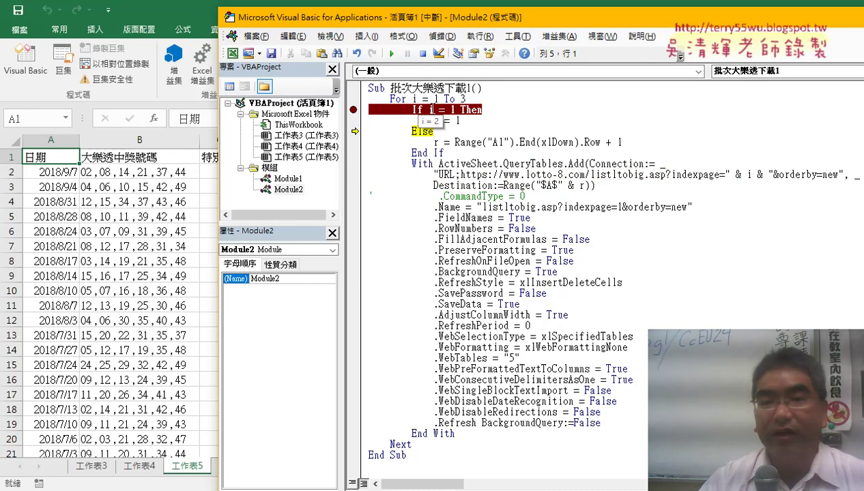
pyautogui.moveTo(483, 143)
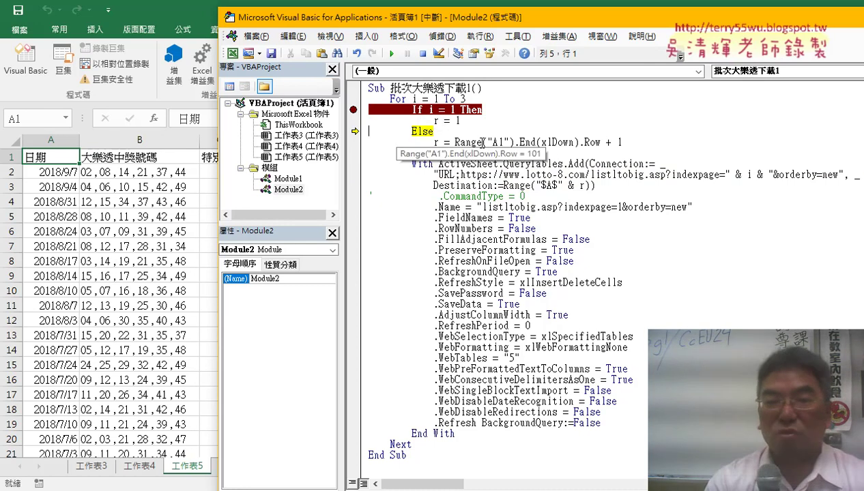
pyautogui.press('F8')
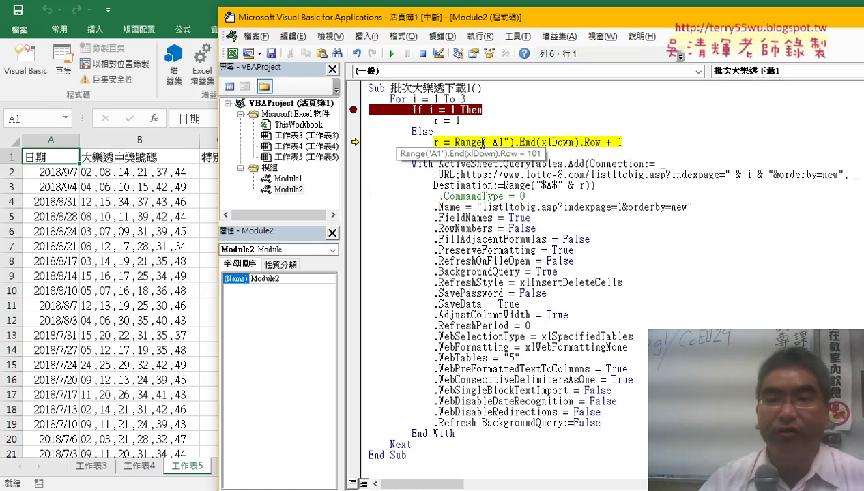
pyautogui.press('F8')
pyautogui.moveTo(436, 143)
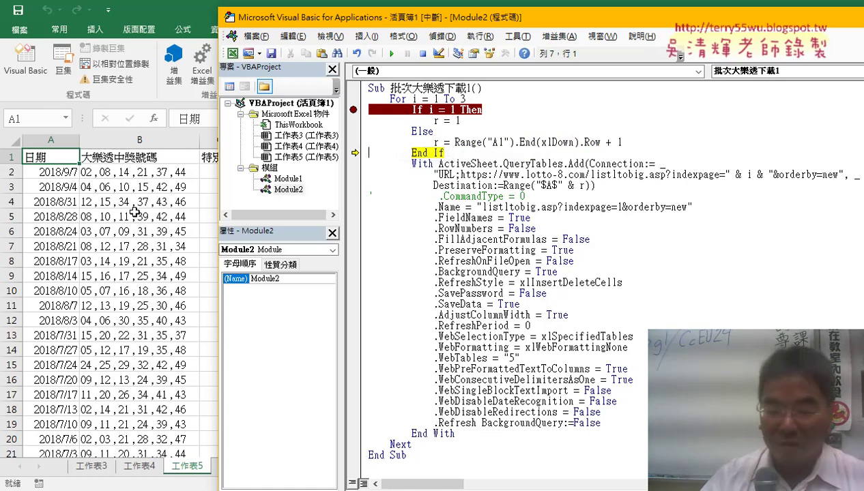
pyautogui.click(72, 198)
pyautogui.hotkey('ctrl', 'Down')
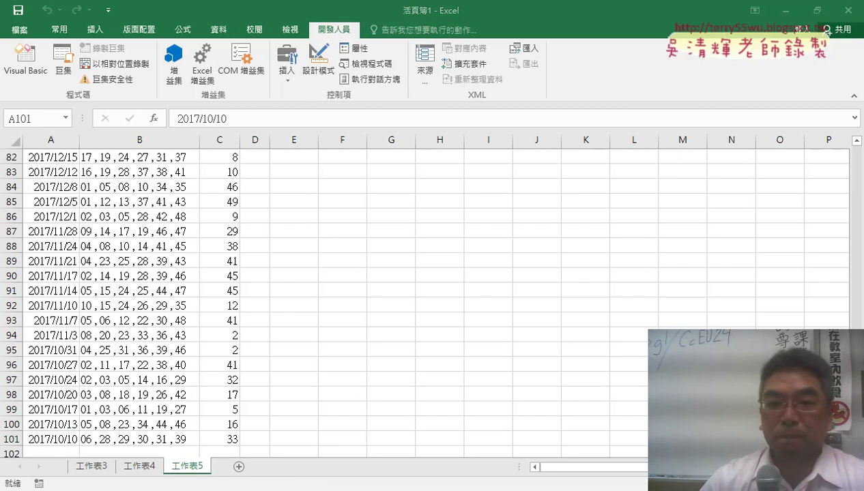
# Step: Step through the query lines, clear the If i = 1 Then breakpoint, and confirm the data ends at row 303
pyautogui.hotkey('alt', 'Tab')
pyautogui.press('F8')
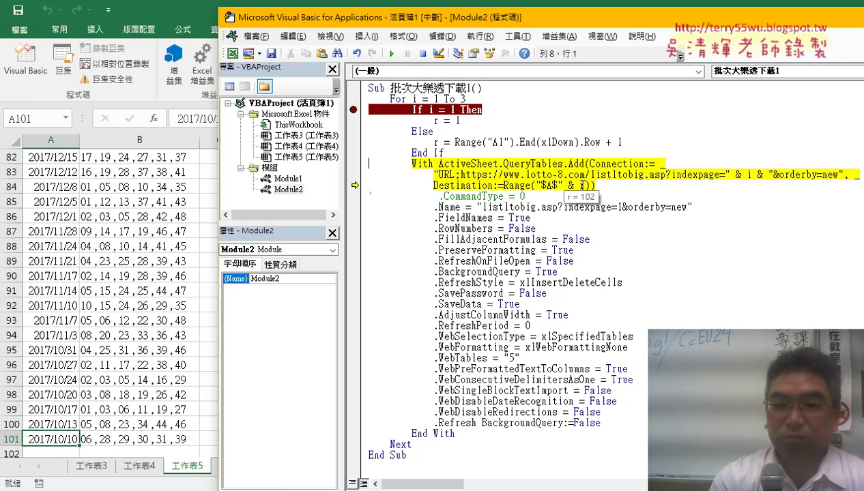
pyautogui.press('F8')
pyautogui.press('F8')
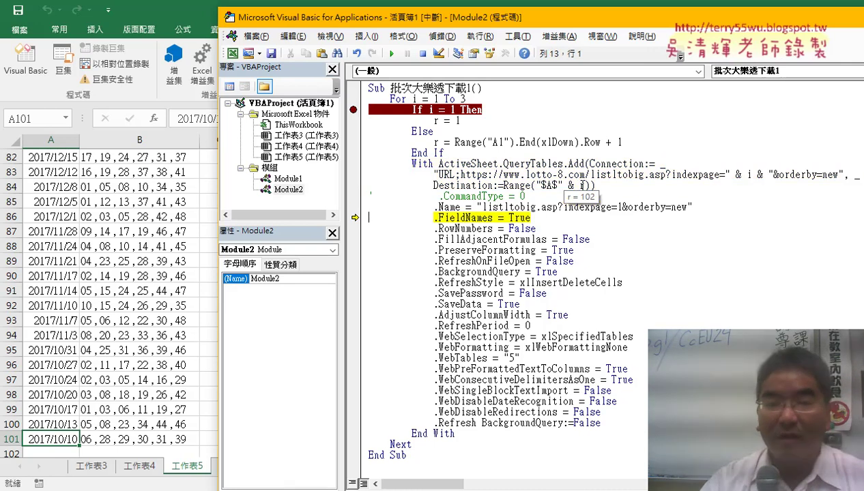
pyautogui.click(391, 53)
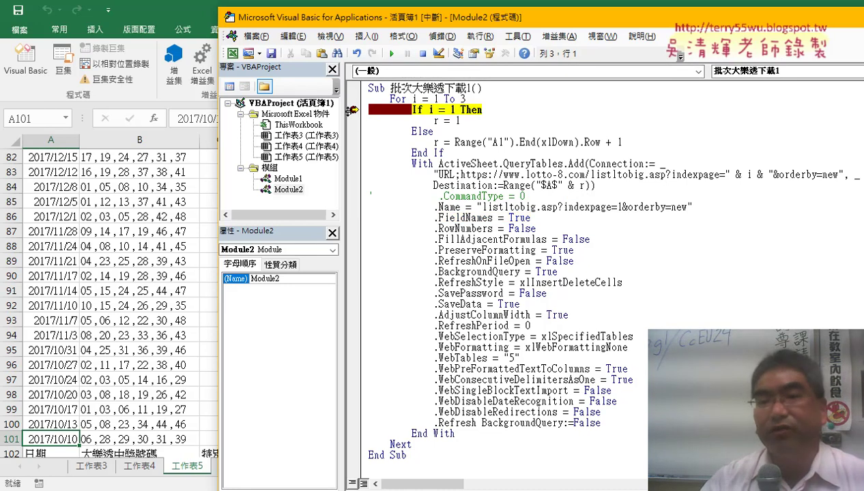
pyautogui.click(353, 110)
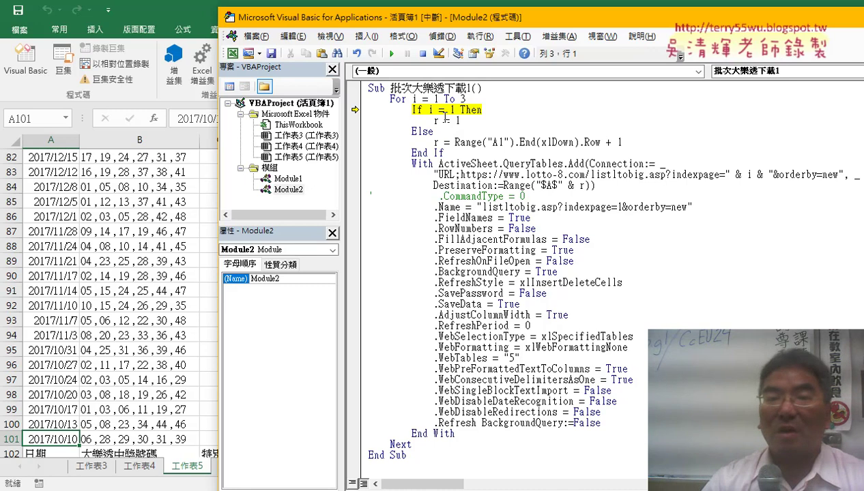
pyautogui.click(391, 53)
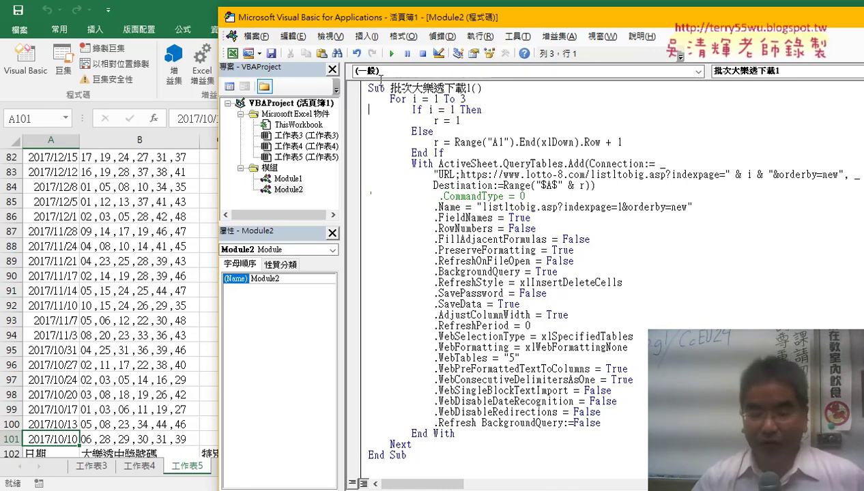
pyautogui.click(91, 272)
pyautogui.hotkey('ctrl', 'Down')
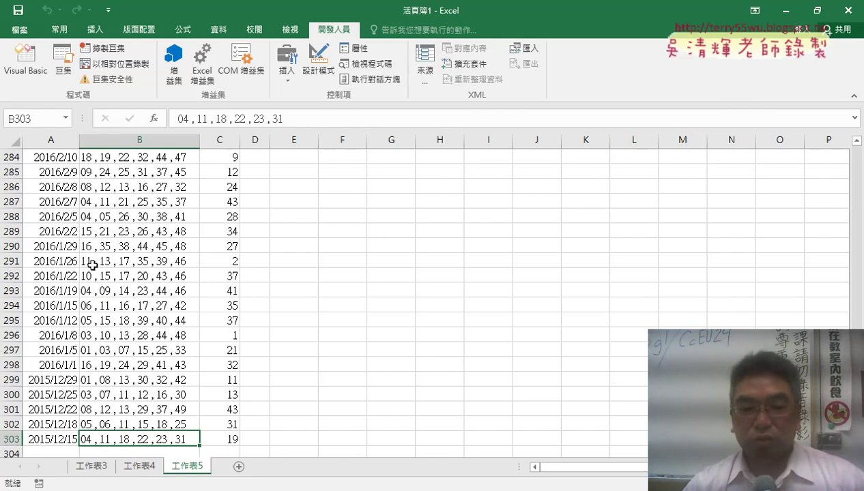
# Step: Add a blank worksheet, change the loop to For i = 1 To 16, and run the macro
pyautogui.click(239, 468)
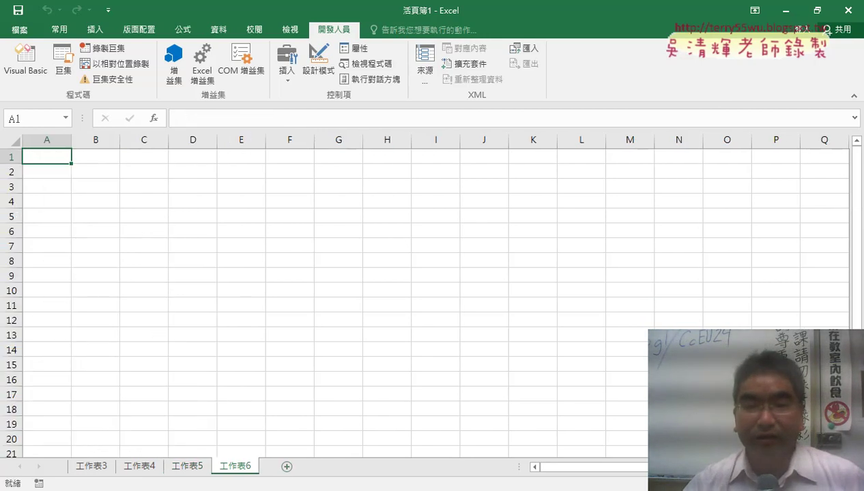
pyautogui.moveTo(308, 482)
pyautogui.click(365, 454)
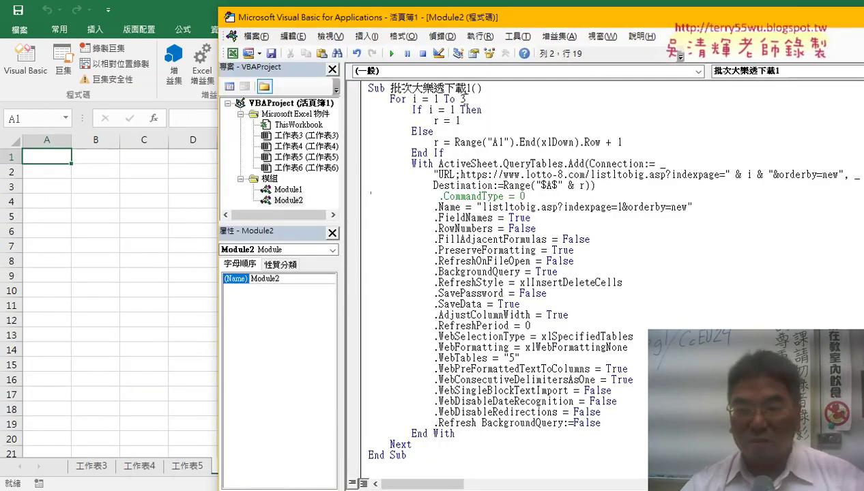
pyautogui.doubleClick(462, 100)
pyautogui.write('16')
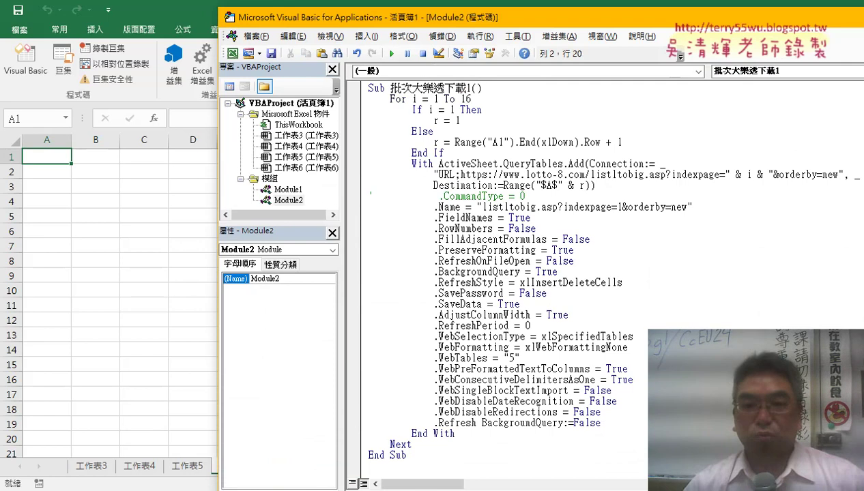
pyautogui.click(391, 53)
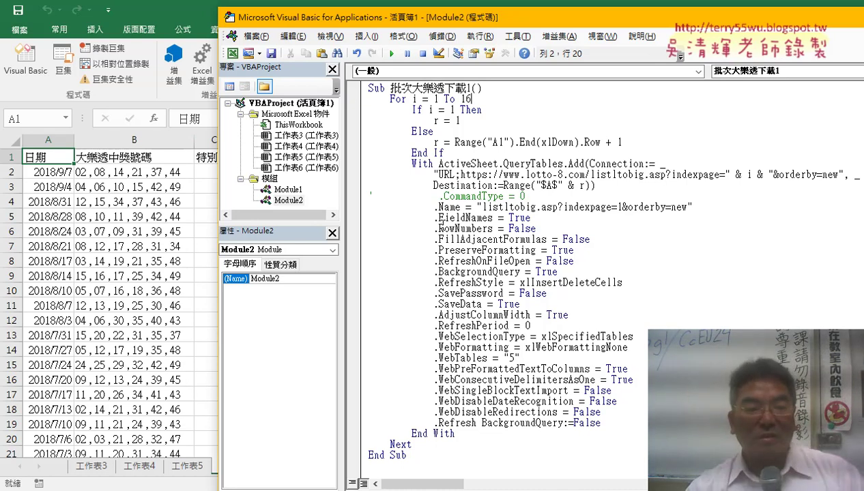
# Step: Scroll through the imported lotto data and autofit column A so the dates show fully
pyautogui.click(140, 291)
pyautogui.scroll(-4, 139, 290)
pyautogui.scroll(-7, 140, 290)
pyautogui.scroll(-7, 140, 290)
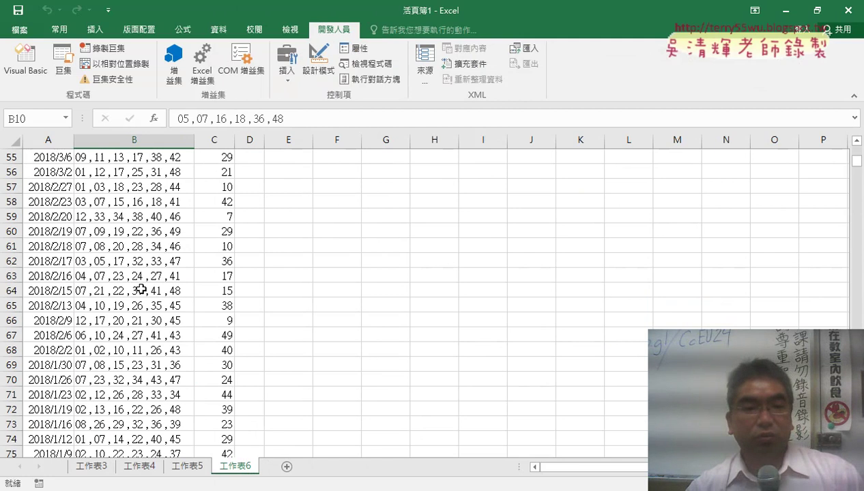
pyautogui.scroll(-8, 140, 290)
pyautogui.scroll(-3, 140, 291)
pyautogui.scroll(-3, 140, 291)
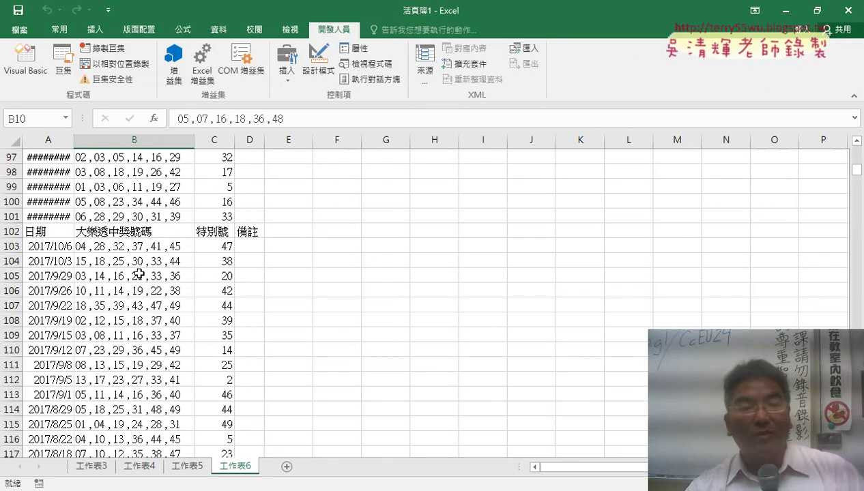
pyautogui.doubleClick(74, 140)
# Step: Select the repeated header rows 102 and 203, then return to the macro editor
pyautogui.click(10, 231)
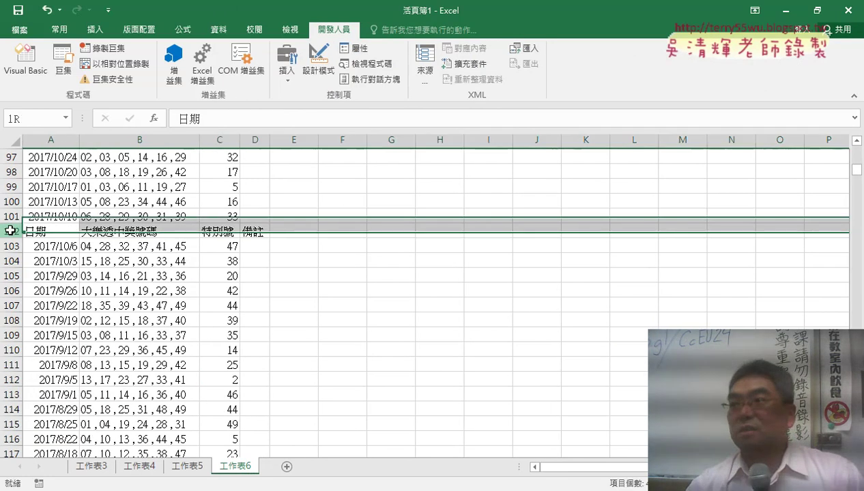
pyautogui.scroll(-4, 258, 309)
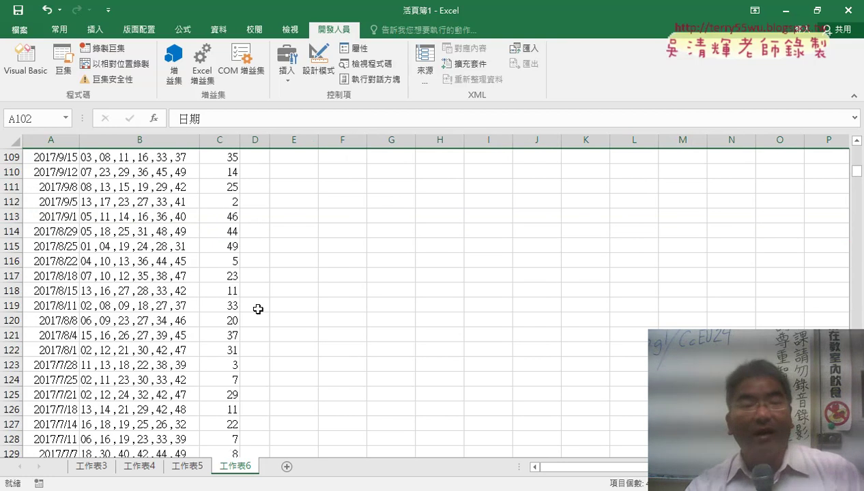
pyautogui.scroll(-2, 258, 309)
pyautogui.scroll(4, 258, 310)
pyautogui.scroll(4, 256, 309)
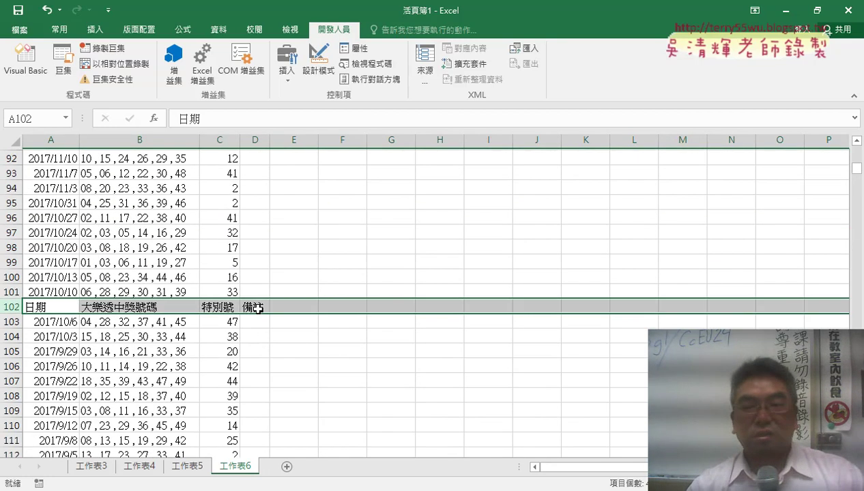
pyautogui.scroll(1, 258, 309)
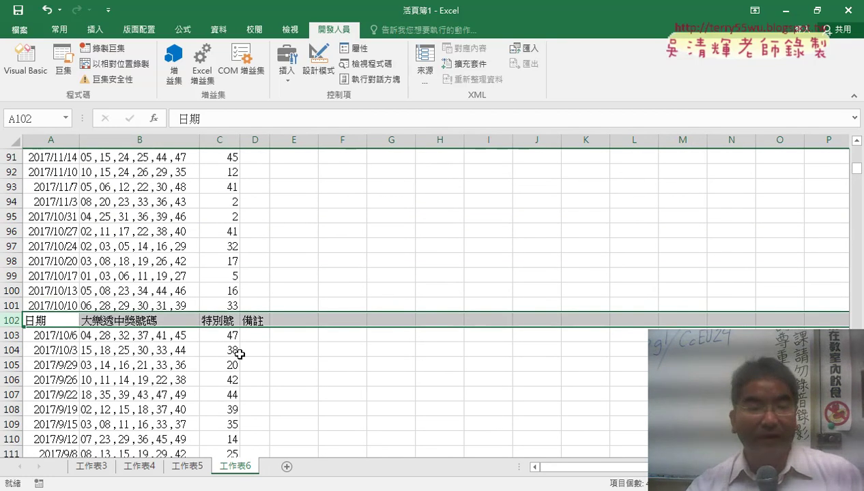
pyautogui.scroll(-7, 239, 355)
pyautogui.scroll(-6, 239, 355)
pyautogui.scroll(-6, 239, 354)
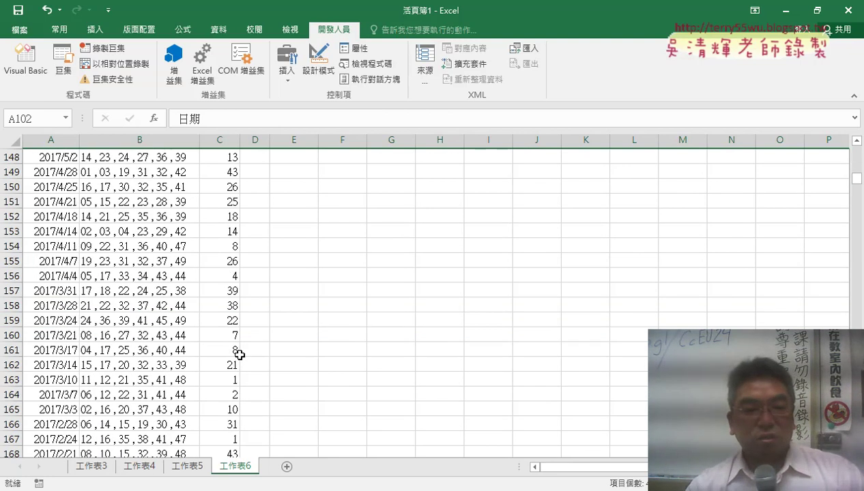
pyautogui.scroll(-6, 239, 354)
pyautogui.scroll(-6, 239, 355)
pyautogui.scroll(-4, 238, 354)
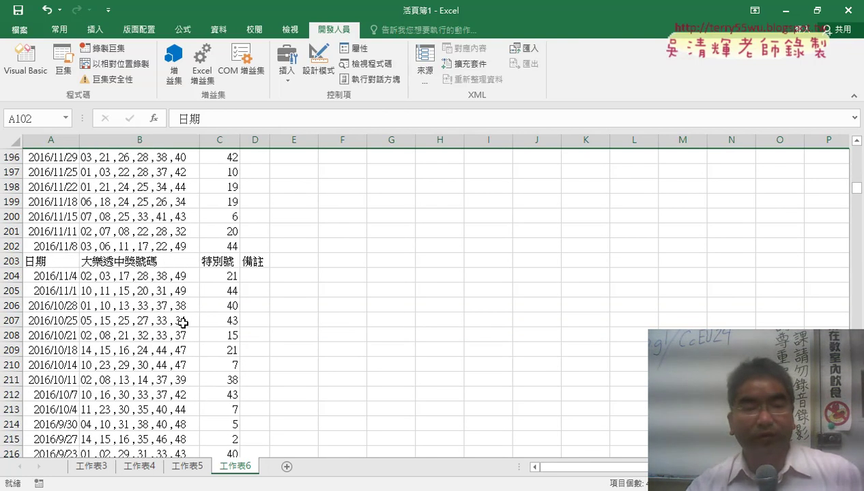
pyautogui.click(9, 261)
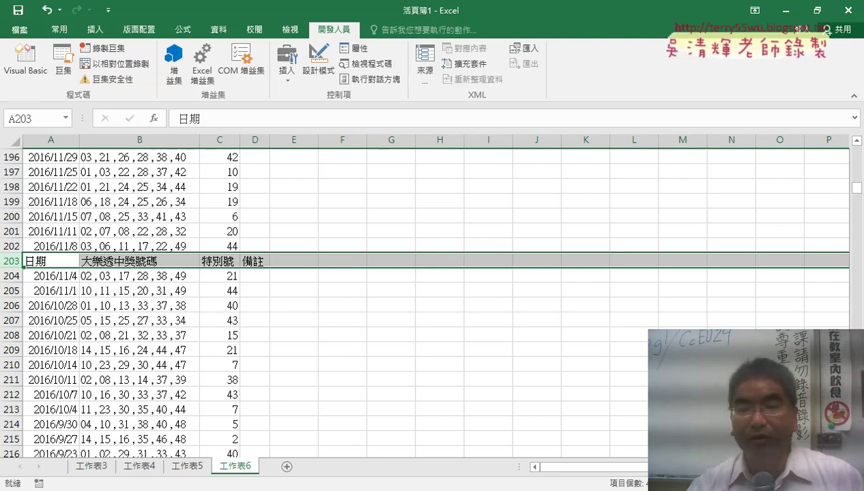
pyautogui.moveTo(329, 486)
pyautogui.click(362, 449)
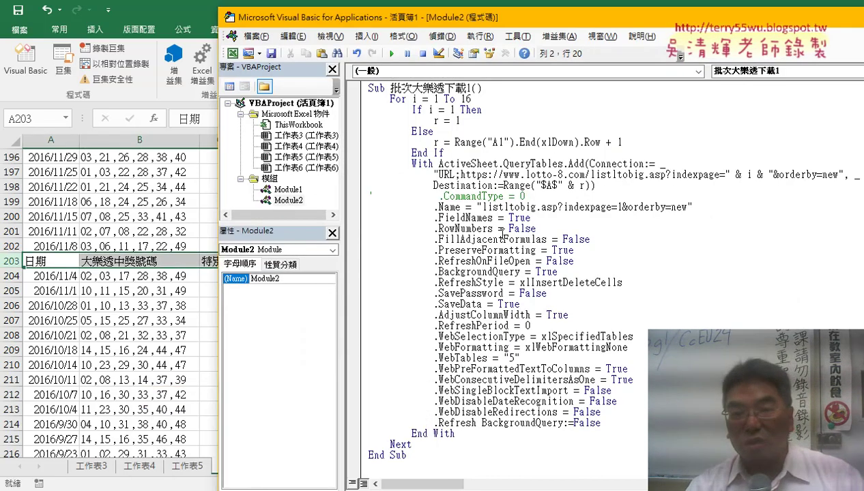
pyautogui.moveTo(505, 166); pyautogui.dragTo(563, 165)
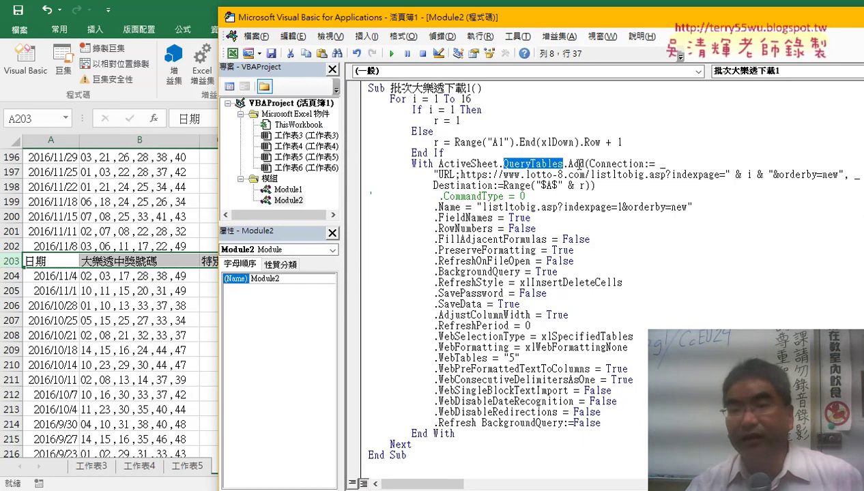
pyautogui.moveTo(589, 165); pyautogui.dragTo(643, 165)
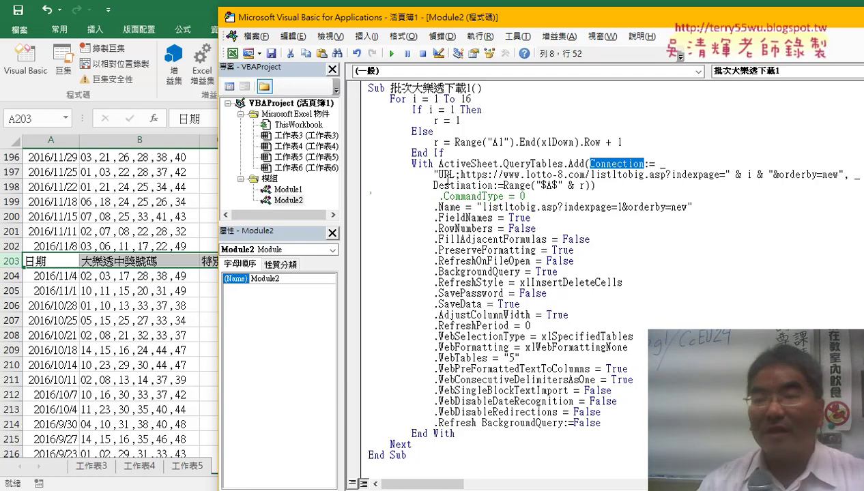
pyautogui.moveTo(444, 175); pyautogui.dragTo(837, 176)
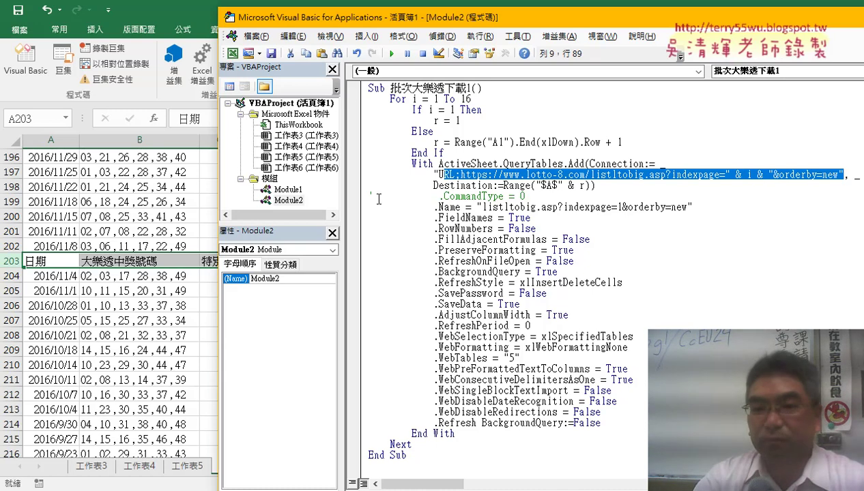
pyautogui.doubleClick(497, 185)
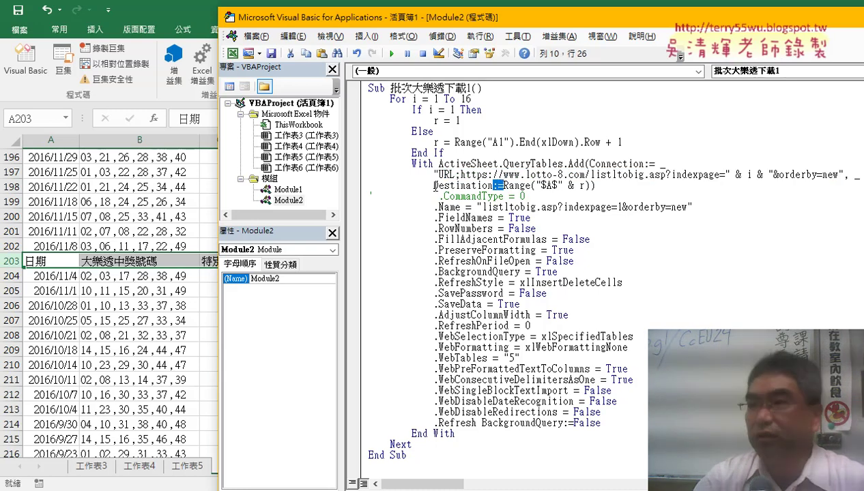
pyautogui.doubleClick(443, 186)
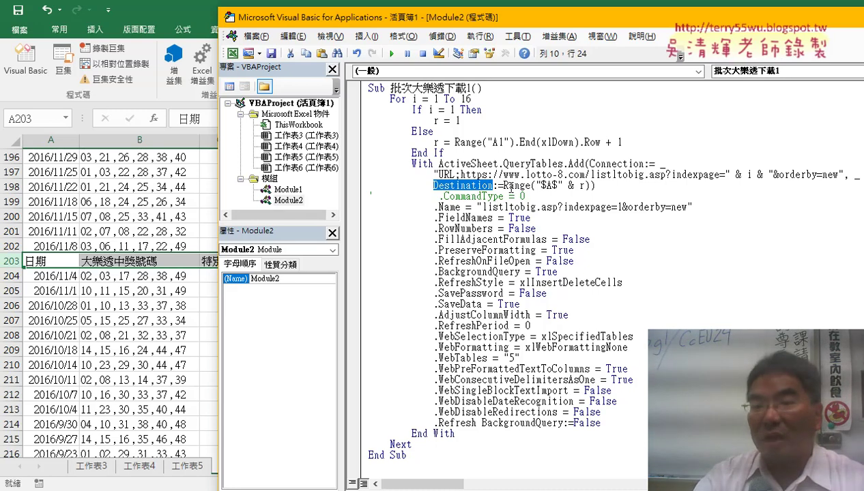
pyautogui.moveTo(504, 186); pyautogui.dragTo(591, 187)
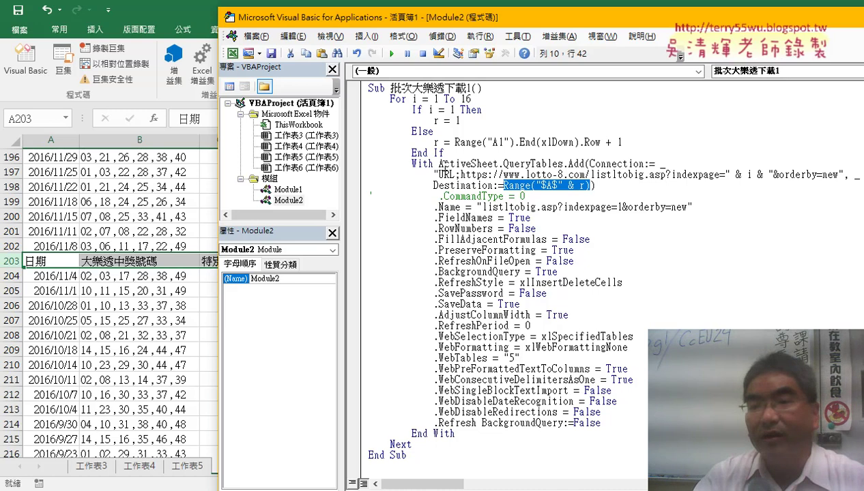
pyautogui.moveTo(439, 164); pyautogui.dragTo(589, 164)
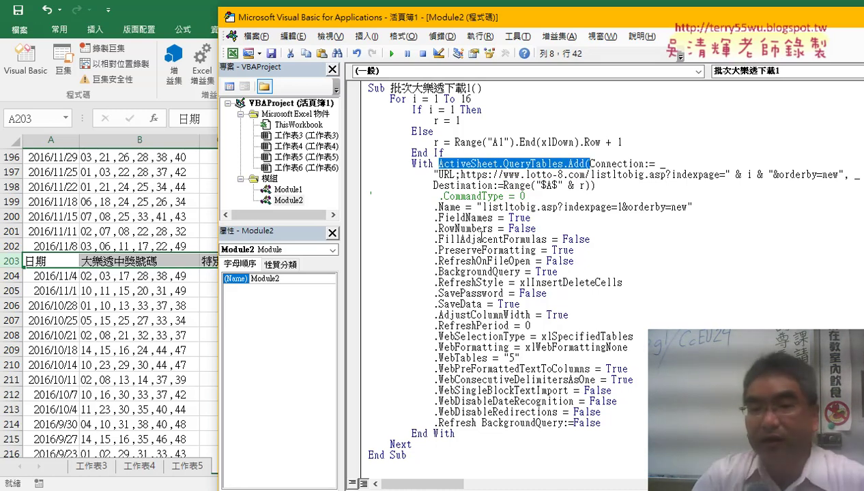
pyautogui.click(359, 208)
pyautogui.moveTo(358, 197); pyautogui.dragTo(354, 338)
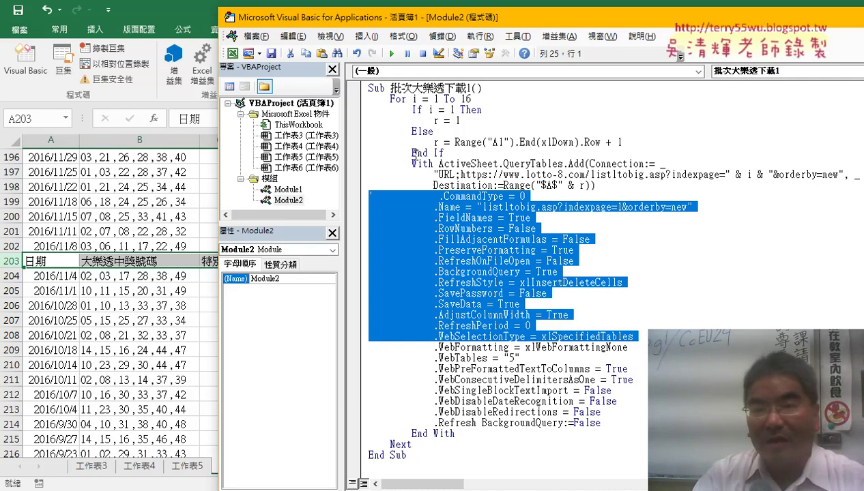
# Step: Show the Edit toolbar and dock it beside the other VBA toolbars
pyautogui.rightClick(428, 56)
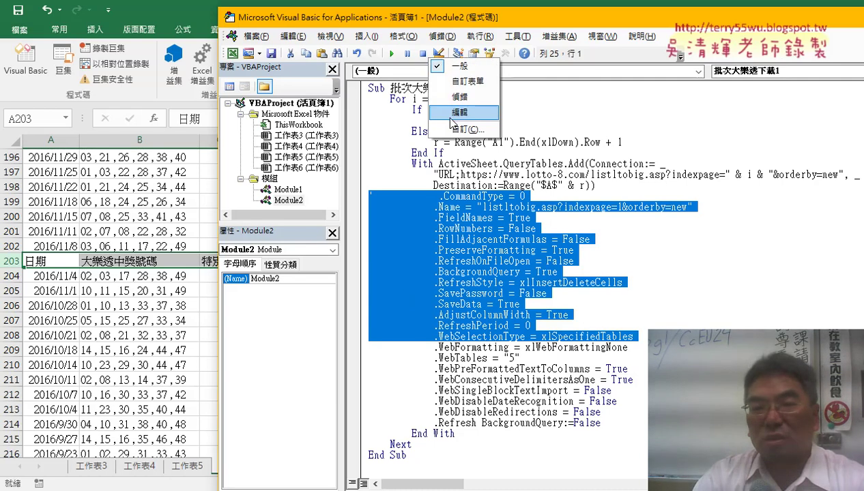
pyautogui.click(454, 113)
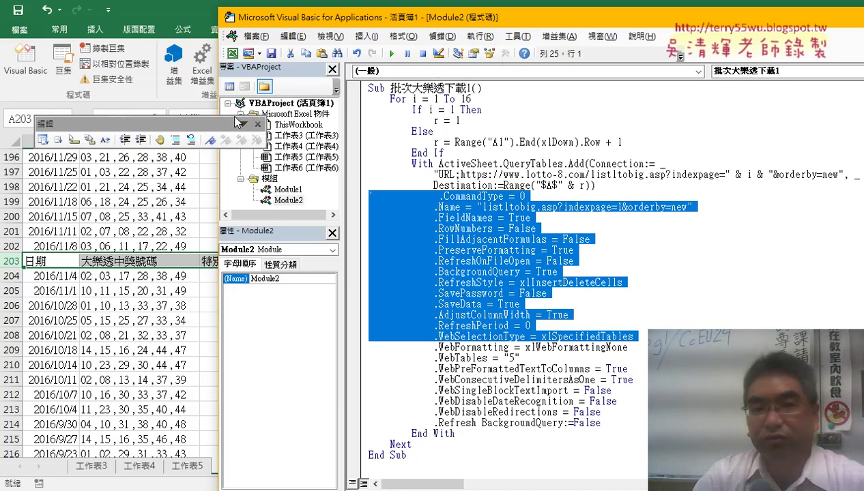
pyautogui.moveTo(199, 118); pyautogui.dragTo(335, 71)
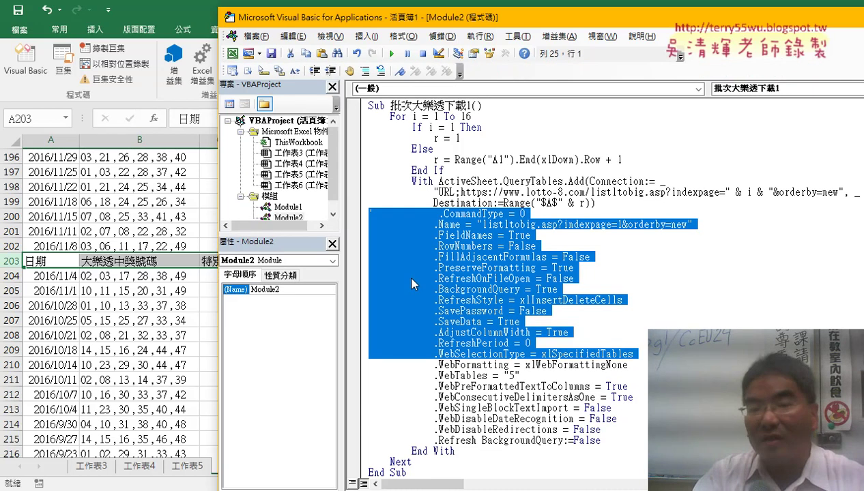
# Step: Comment out the unused property lines and the five Web option lines below WebTables
pyautogui.click(367, 71)
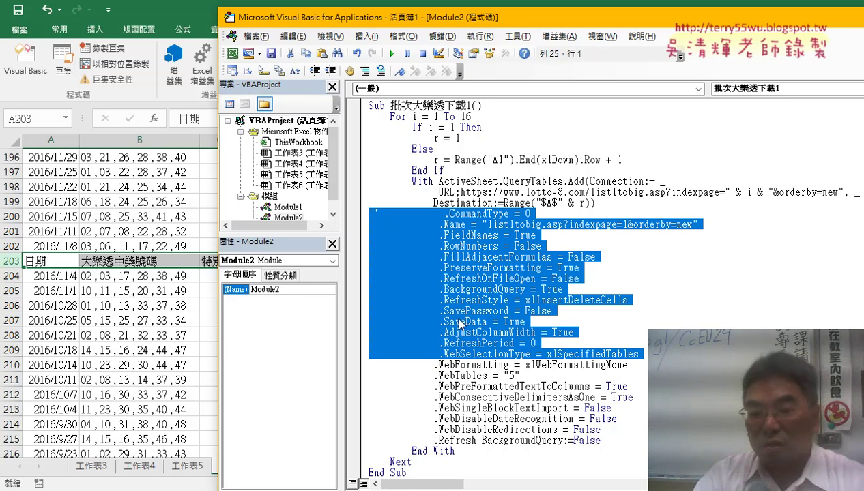
pyautogui.scroll(-1, 492, 355)
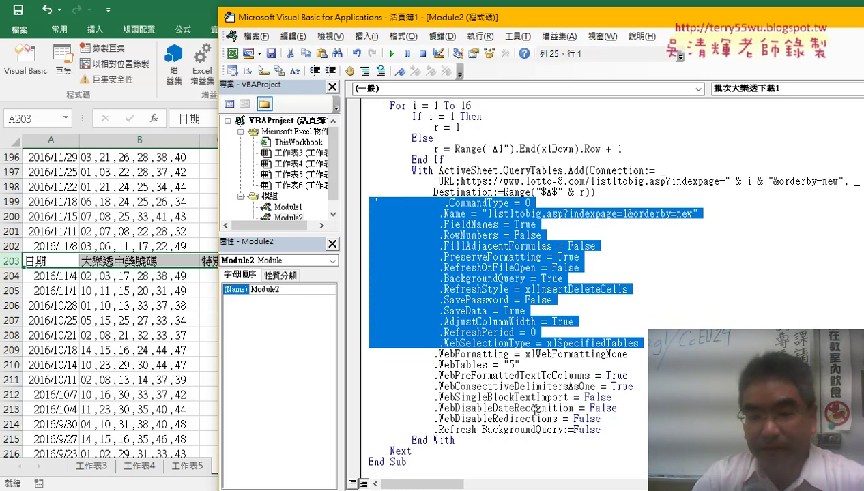
pyautogui.moveTo(600, 419)
pyautogui.mouseDown()
pyautogui.moveTo(355, 365)
pyautogui.moveTo(355, 376)
pyautogui.mouseUp()
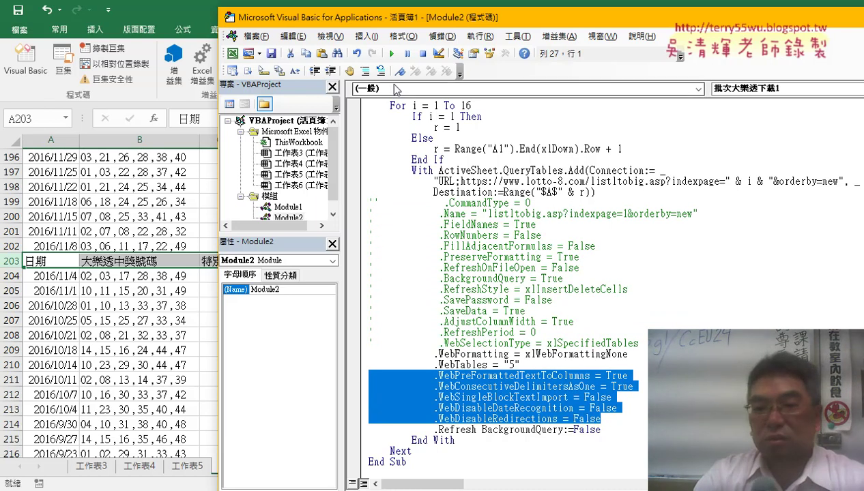
pyautogui.click(365, 71)
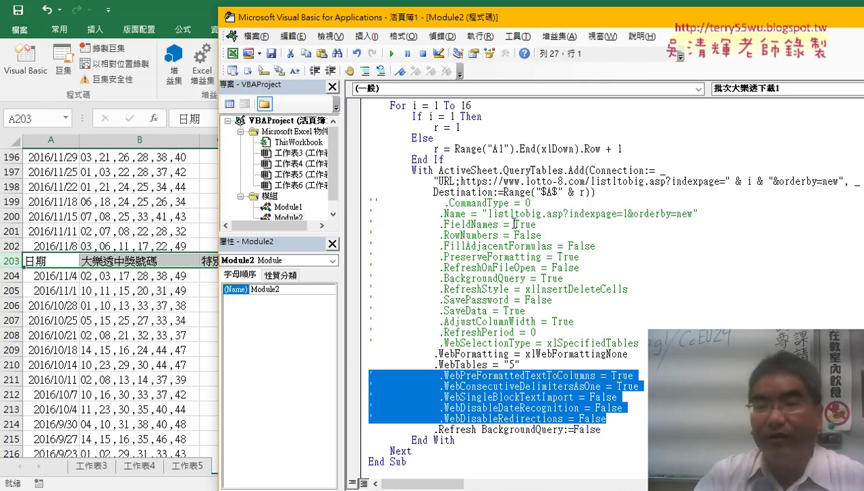
pyautogui.moveTo(433, 193); pyautogui.dragTo(501, 193)
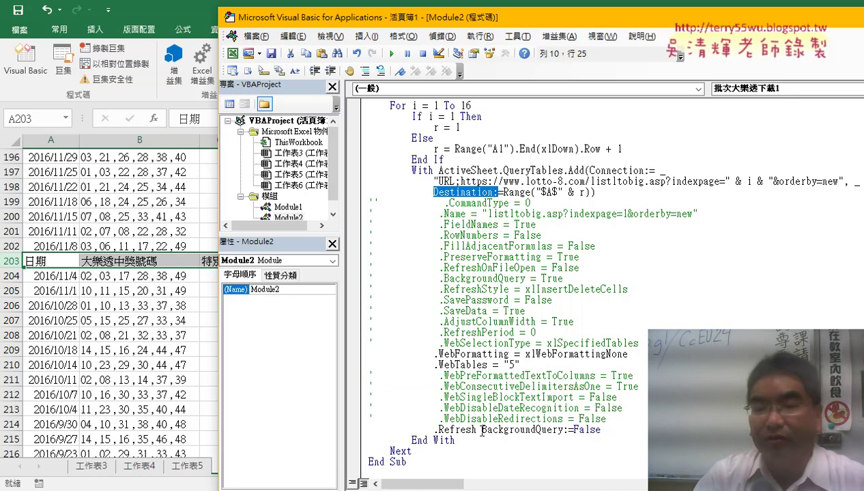
pyautogui.moveTo(433, 355); pyautogui.dragTo(506, 354)
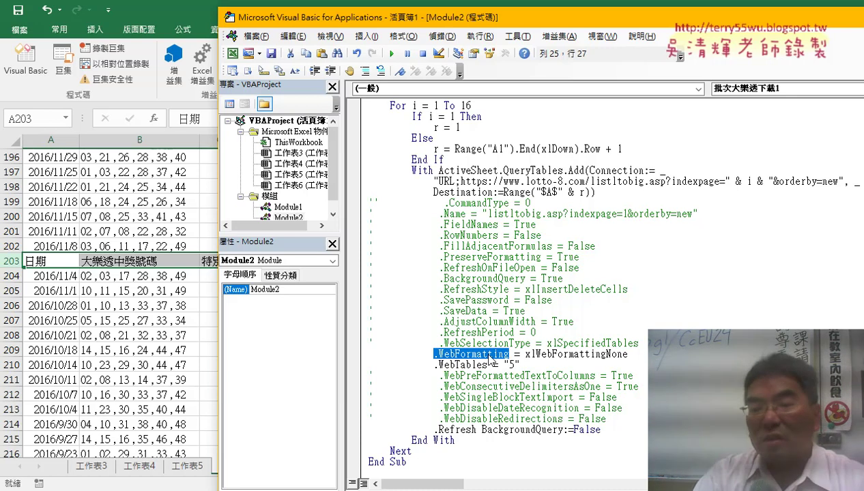
pyautogui.moveTo(524, 355); pyautogui.dragTo(634, 357)
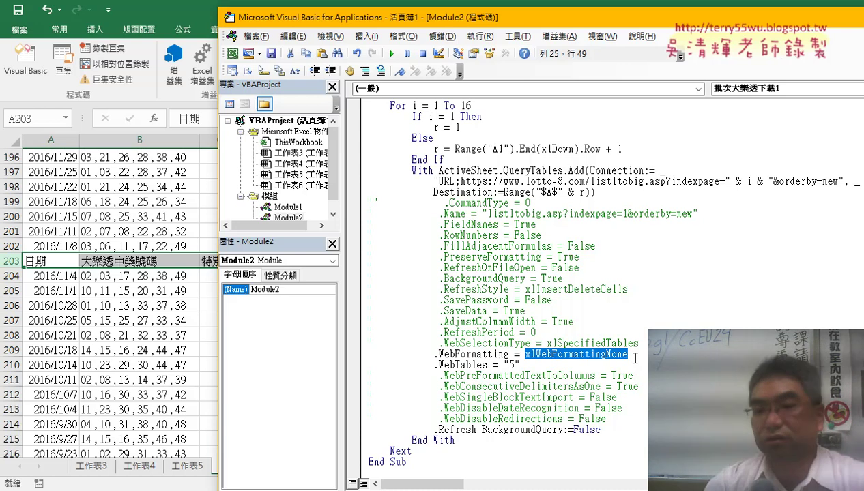
pyautogui.click(487, 354)
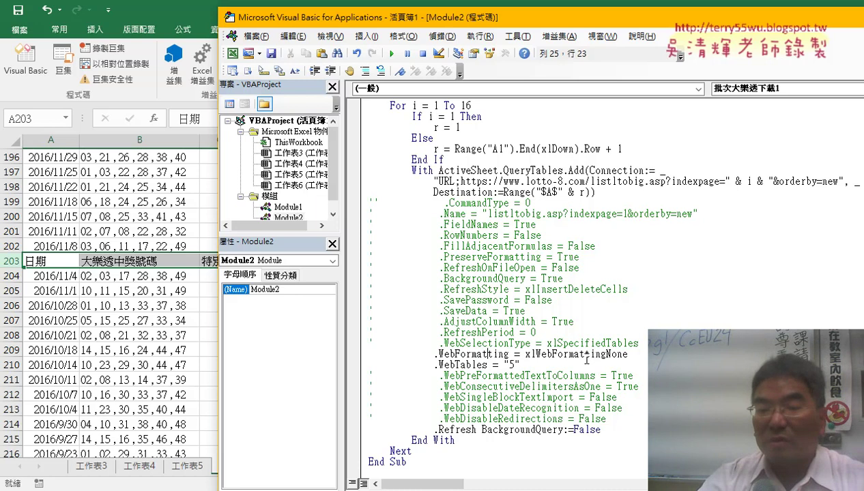
pyautogui.click(521, 366)
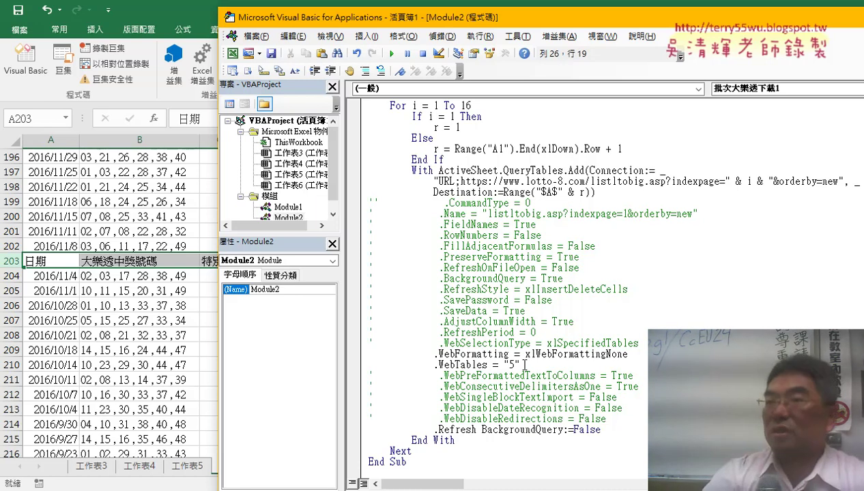
pyautogui.moveTo(524, 366); pyautogui.dragTo(504, 365)
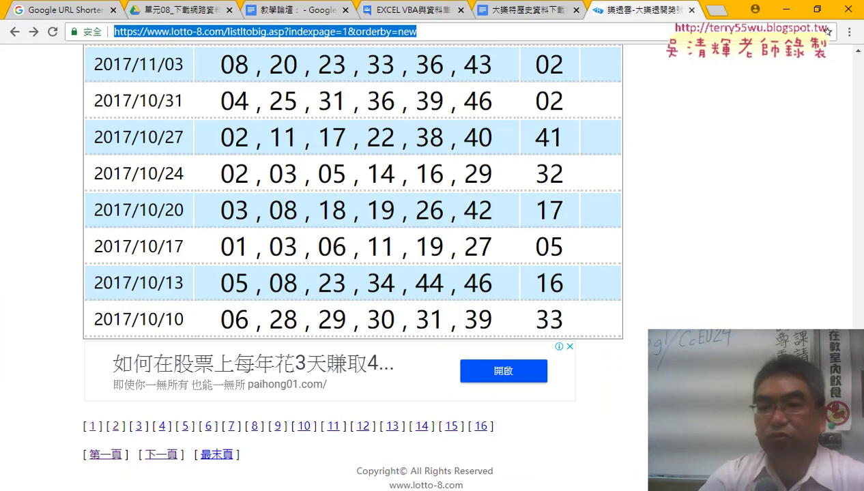
# Step: Scroll to the top of the lotto-8 results page, select the 日期 header and bring up its context menu
pyautogui.scroll(8, 156, 80)
pyautogui.scroll(20, 156, 80)
pyautogui.scroll(5, 156, 80)
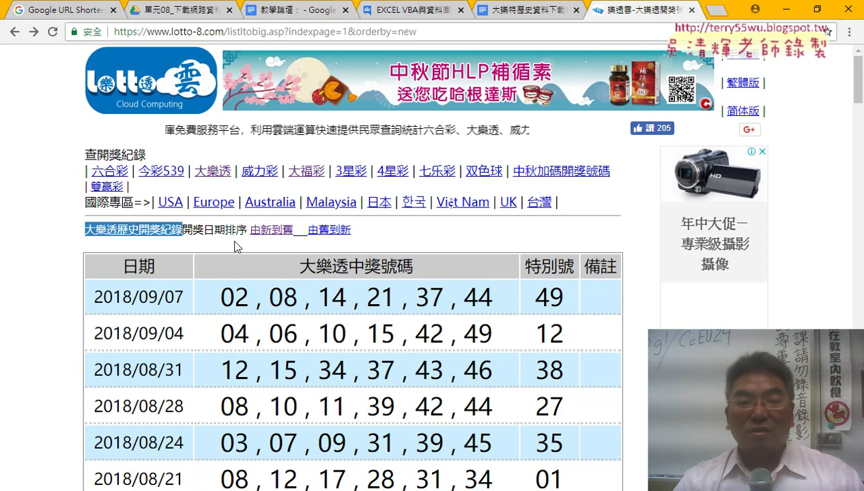
pyautogui.moveTo(120, 268); pyautogui.dragTo(164, 272)
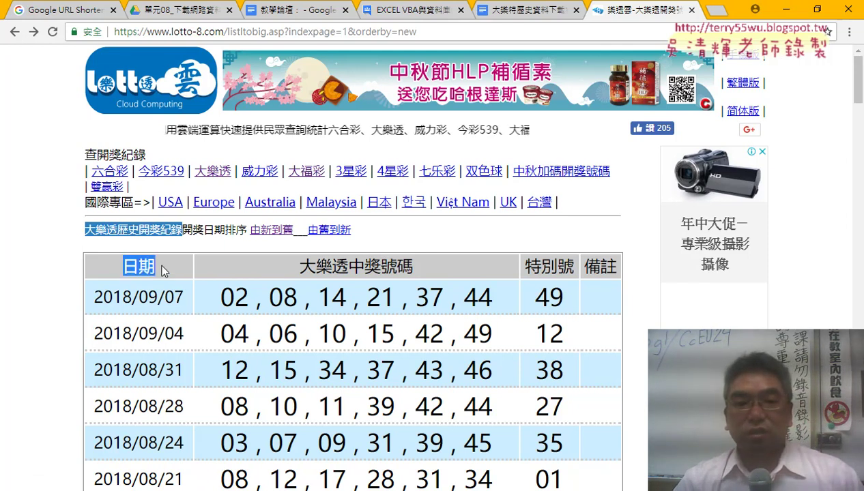
pyautogui.rightClick(142, 263)
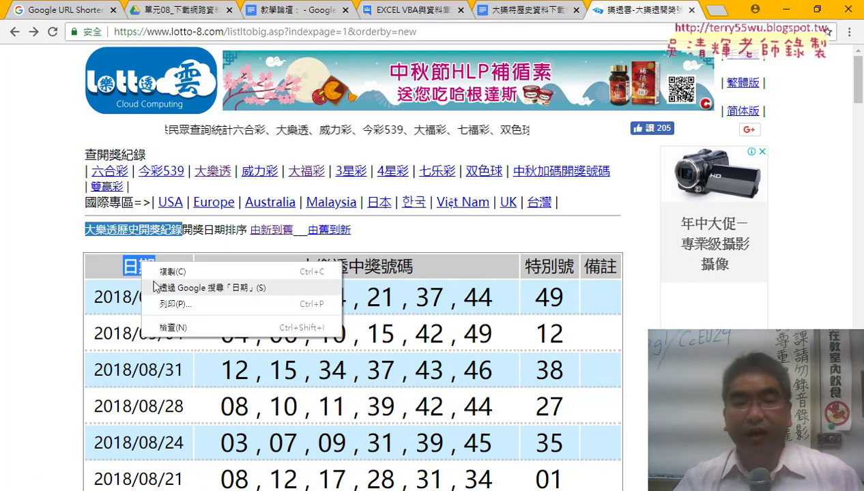
# Step: Inspect the 日期 header in DevTools and select the table.auto-style4 results table node
pyautogui.click(199, 330)
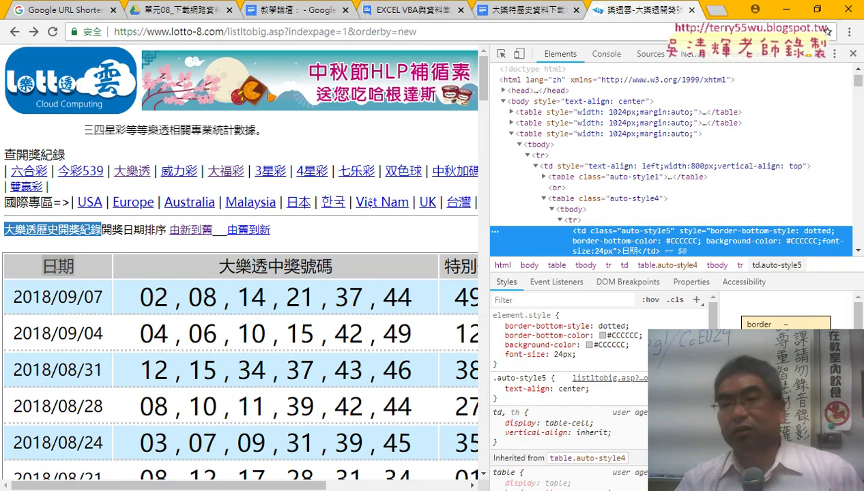
pyautogui.rightClick(55, 266)
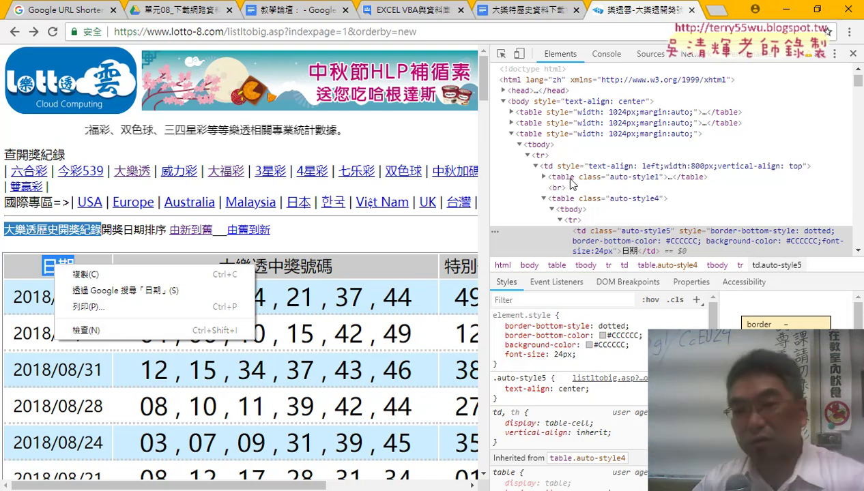
pyautogui.click(569, 180)
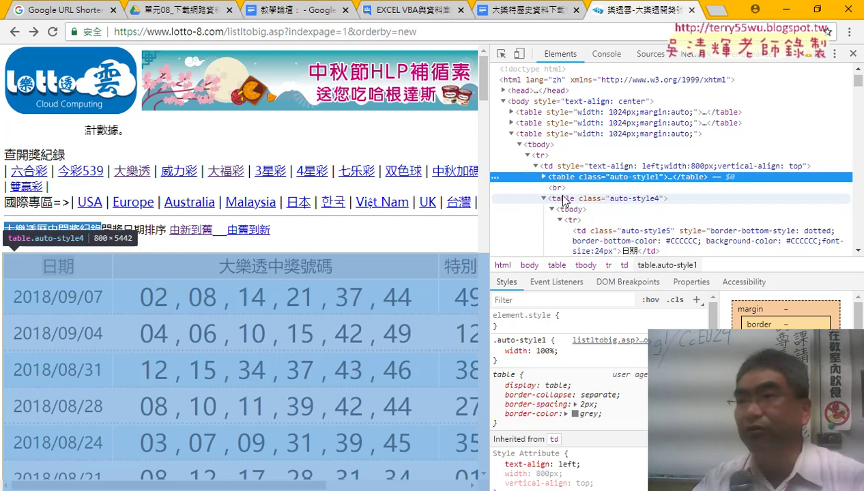
pyautogui.click(563, 200)
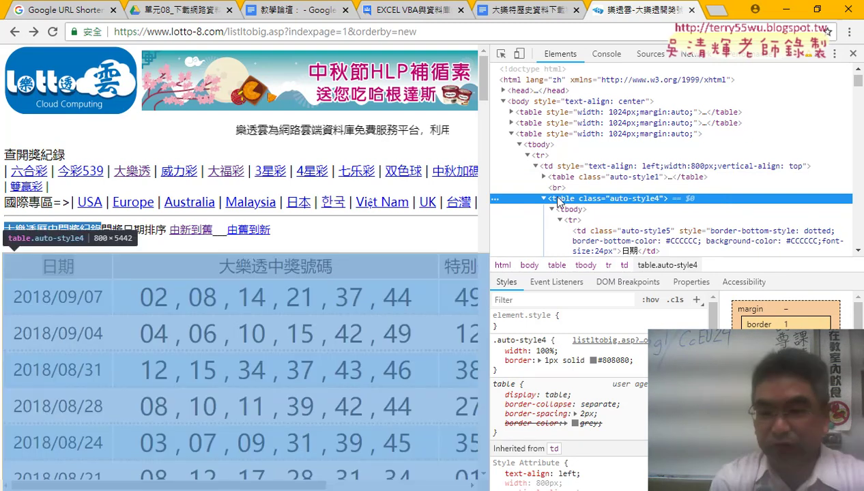
# Step: Search the Elements panel for '<table' and step to match 5 of 9, table.auto-style4
pyautogui.hotkey('ctrl', 'f')
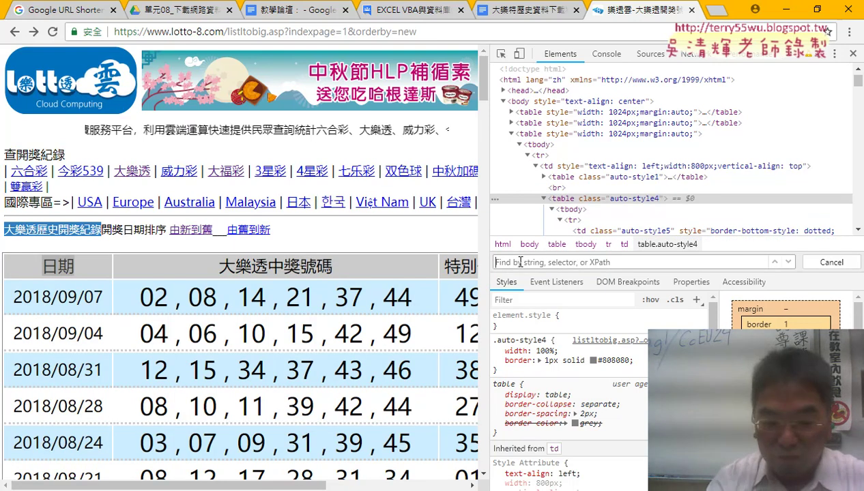
pyautogui.write('<')
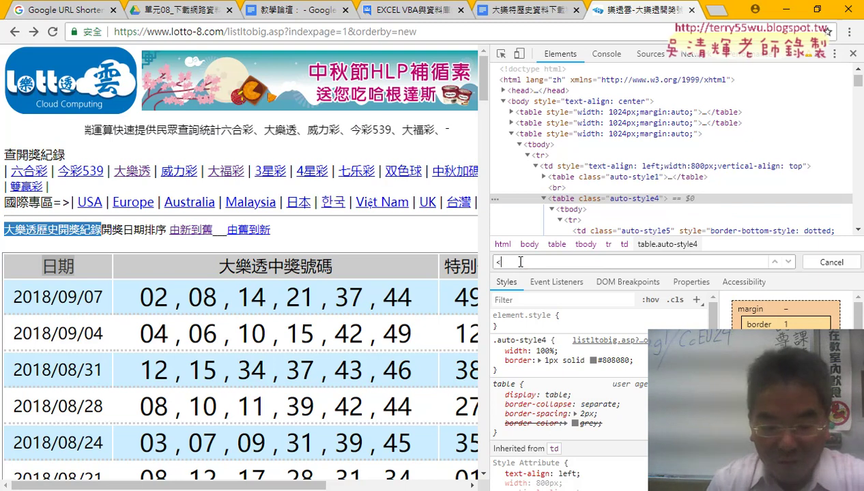
pyautogui.write('ta')
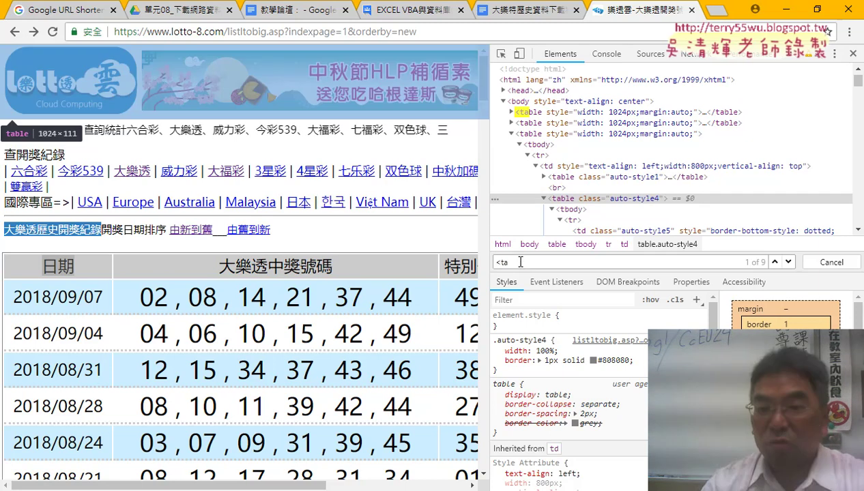
pyautogui.write('ble')
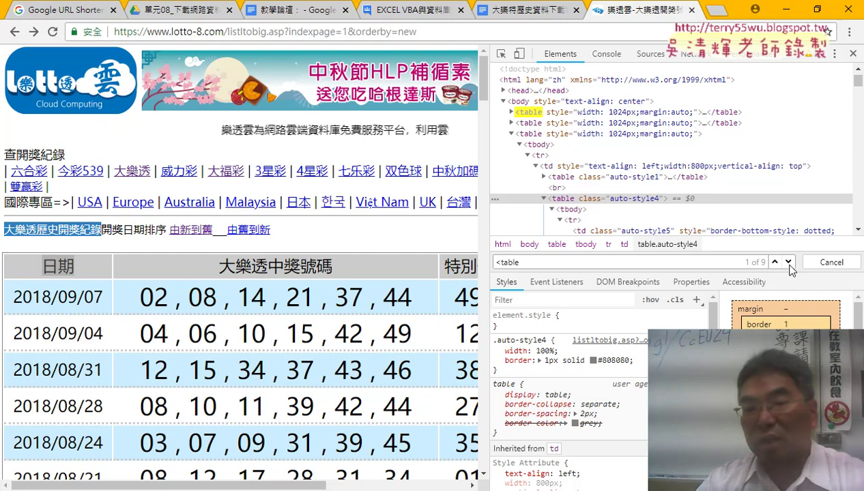
pyautogui.click(788, 264)
pyautogui.click(789, 264)
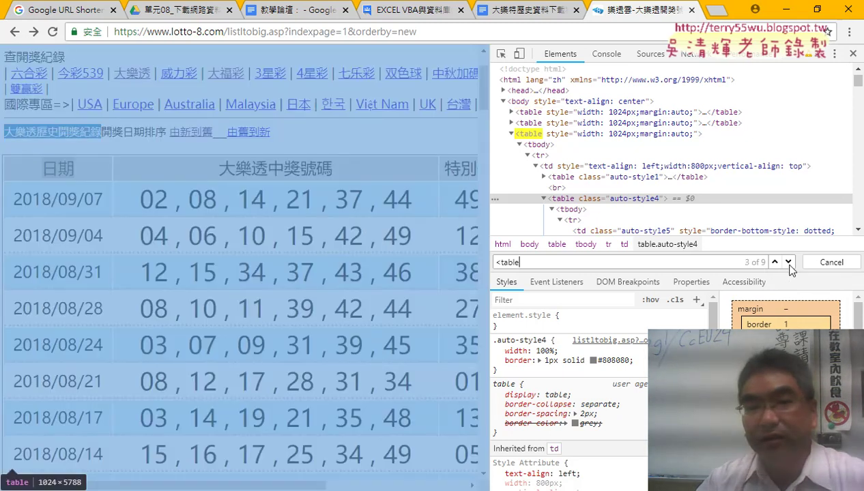
pyautogui.click(789, 265)
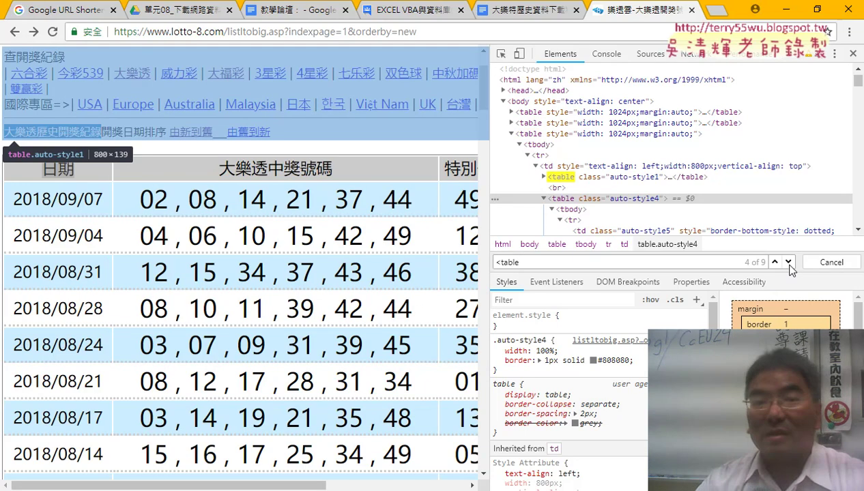
pyautogui.click(789, 265)
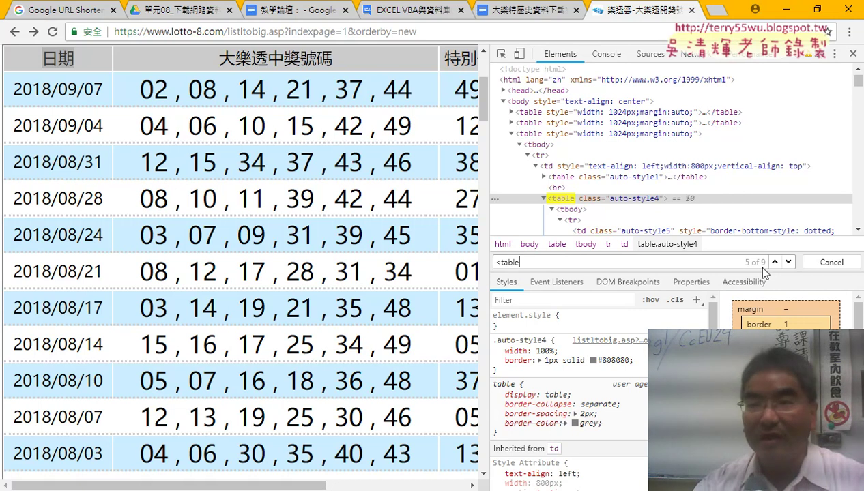
# Step: Close DevTools, restore the VBA editor, and highlight the For i = 1 To 16 loop and If block
pyautogui.click(853, 53)
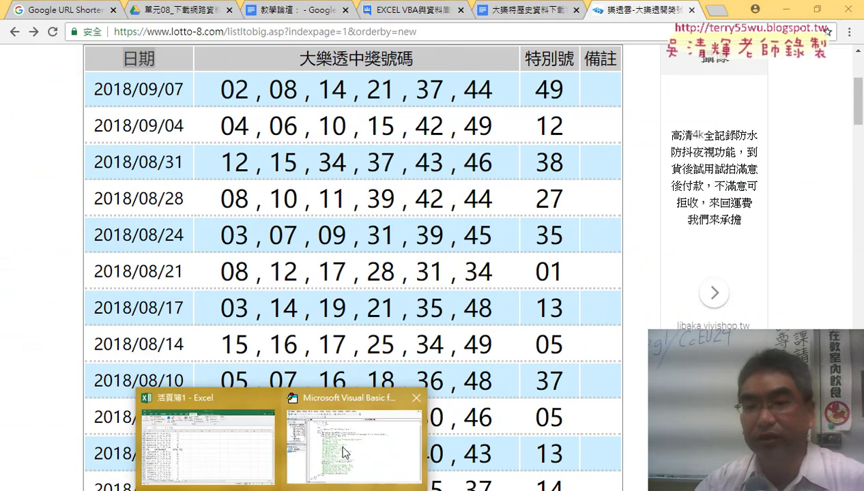
pyautogui.click(369, 424)
pyautogui.click(544, 257)
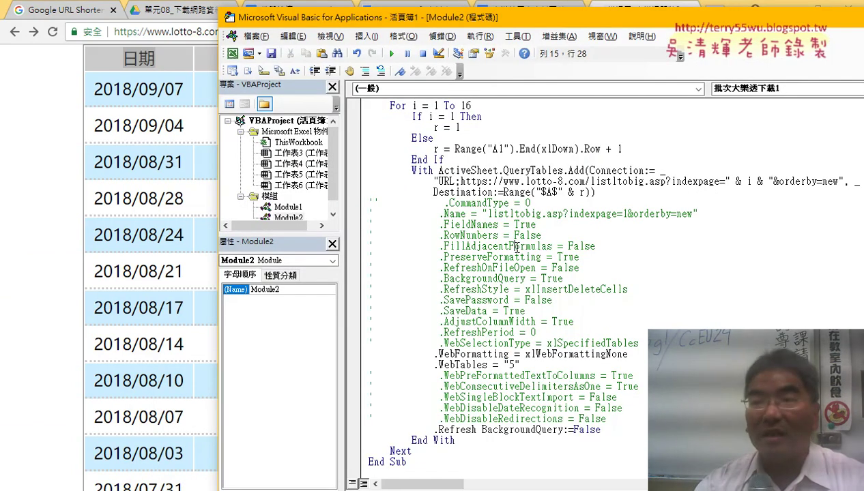
pyautogui.doubleClick(768, 24)
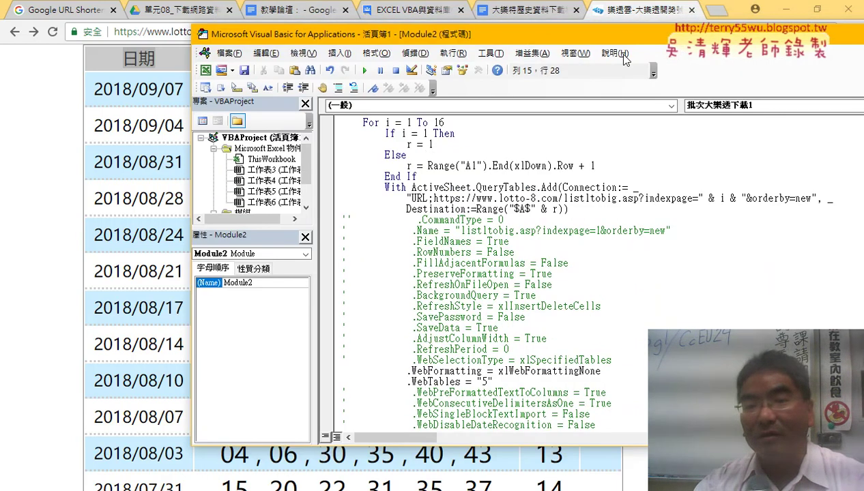
pyautogui.moveTo(446, 123); pyautogui.dragTo(342, 123)
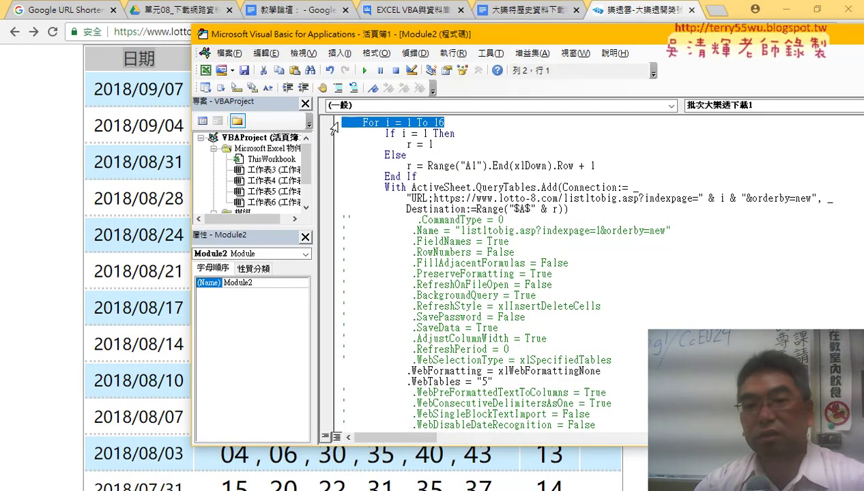
pyautogui.moveTo(421, 175); pyautogui.dragTo(342, 134)
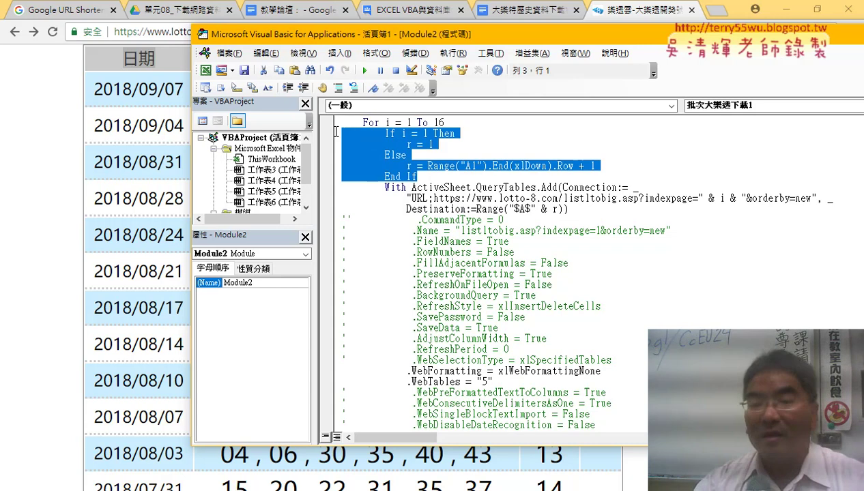
pyautogui.scroll(-1, 535, 290)
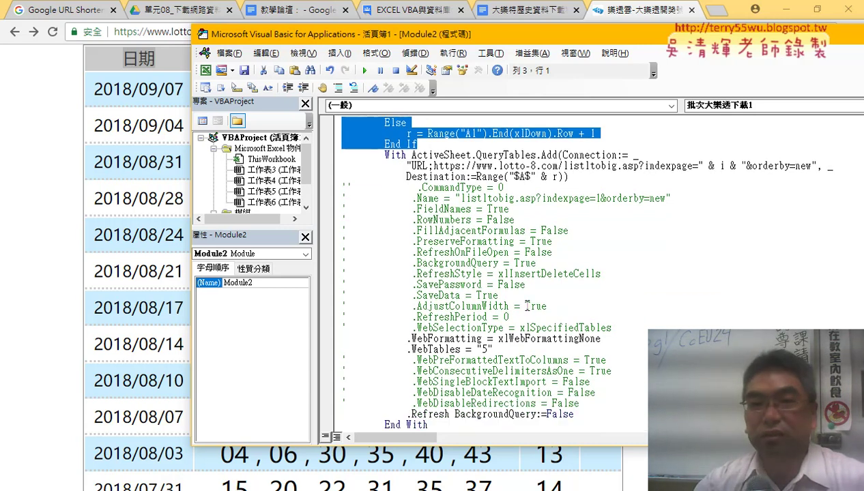
pyautogui.click(785, 15)
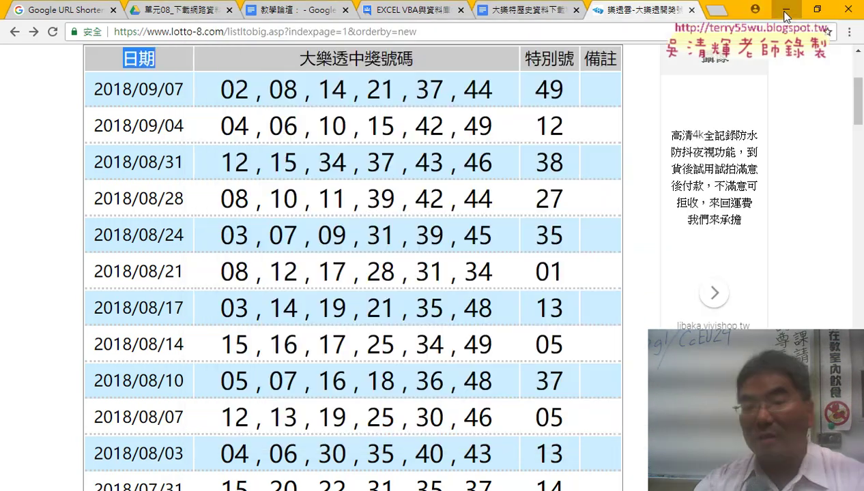
pyautogui.click(785, 15)
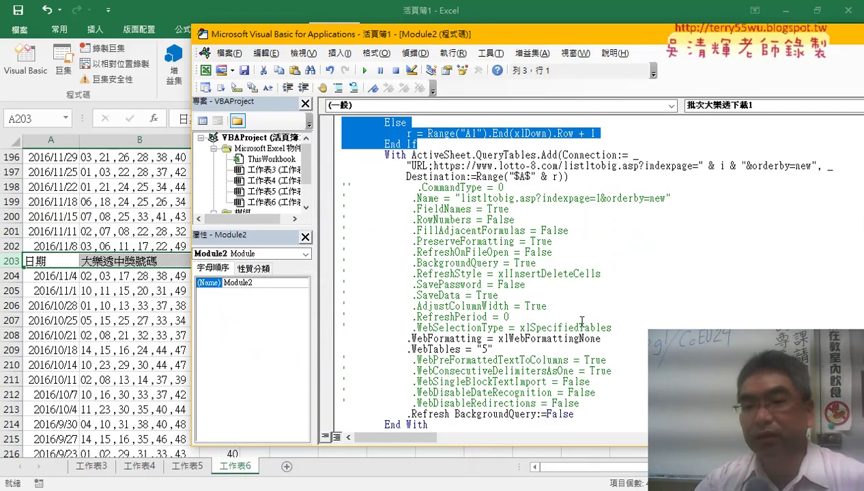
# Step: Highlight the commented property lines, WebFormatting, Refresh and WebTables = "5", then add sheet 工作表7
pyautogui.moveTo(582, 327); pyautogui.dragTo(336, 186)
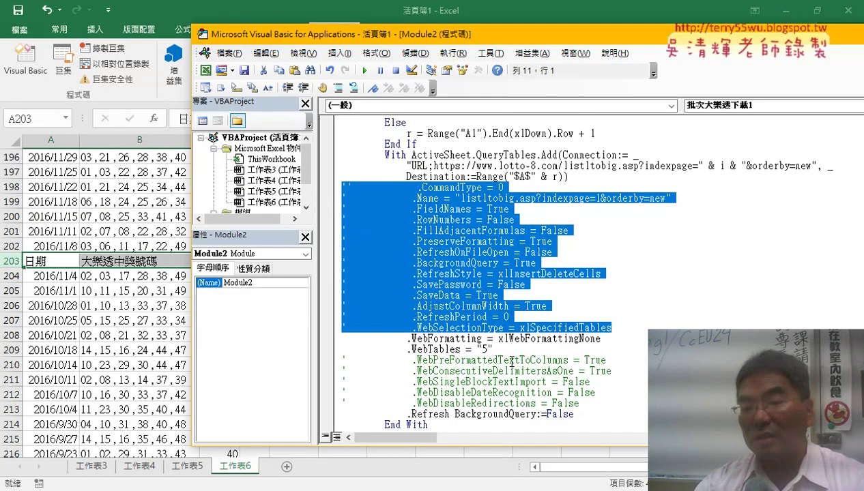
pyautogui.moveTo(493, 350); pyautogui.dragTo(337, 339)
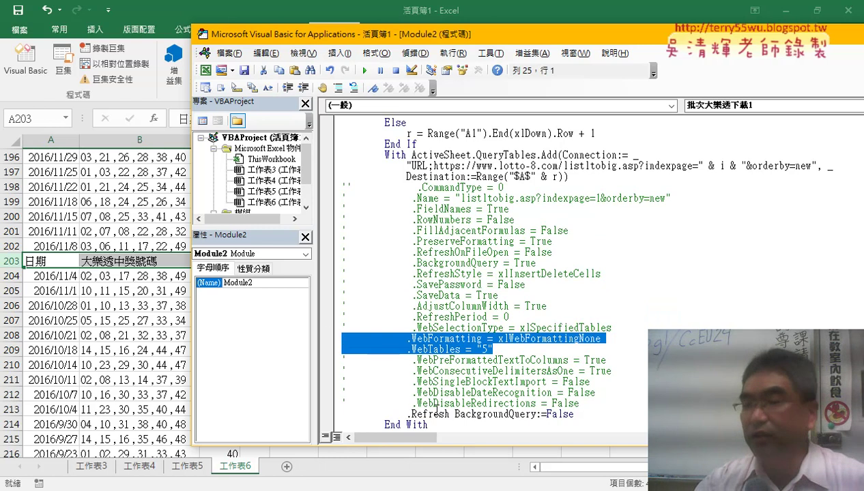
pyautogui.moveTo(576, 414); pyautogui.dragTo(339, 414)
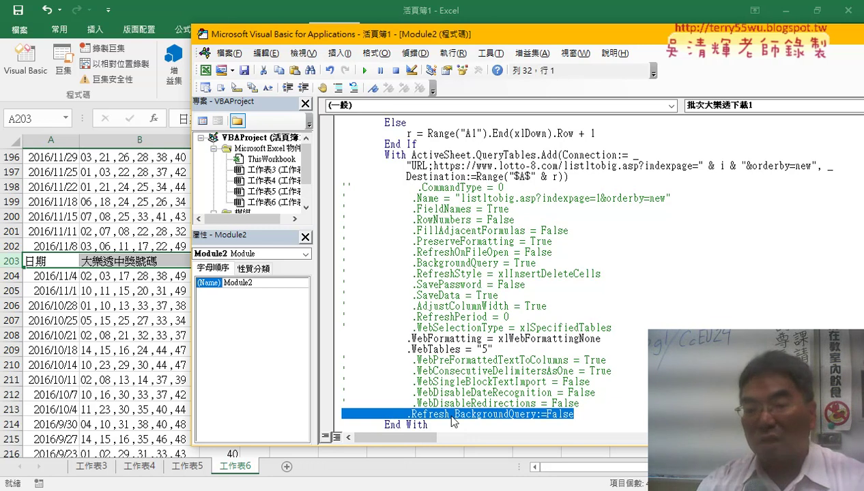
pyautogui.click(524, 331)
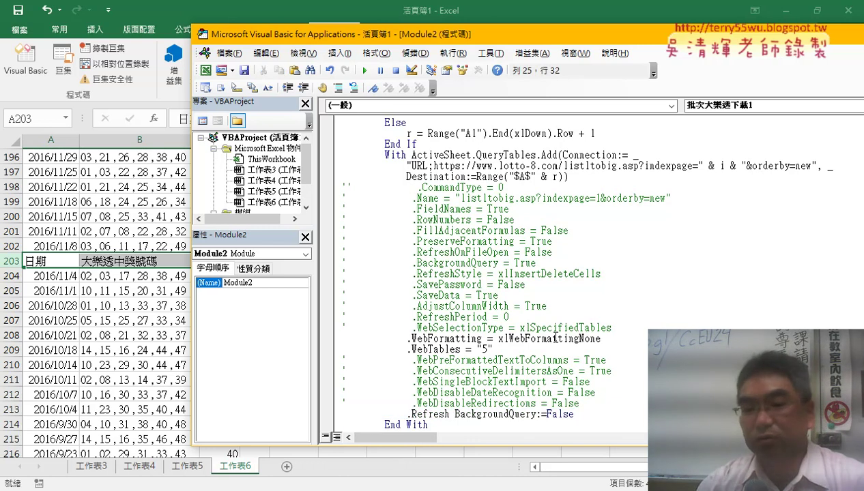
pyautogui.moveTo(594, 337)
pyautogui.mouseDown()
pyautogui.moveTo(481, 337)
pyautogui.moveTo(401, 362)
pyautogui.mouseUp()
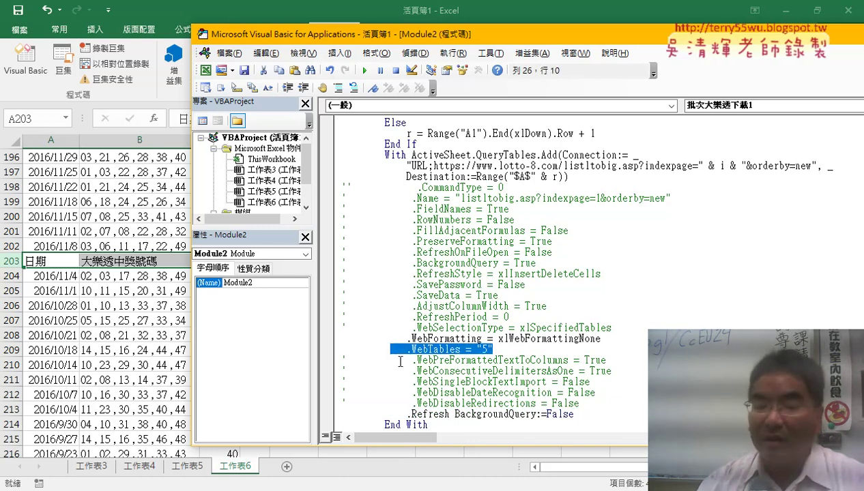
pyautogui.click(290, 468)
# Step: Run the 批次大樂透下載1 macro from the VBA editor to fill 工作表7 with draw results
pyautogui.moveTo(282, 488)
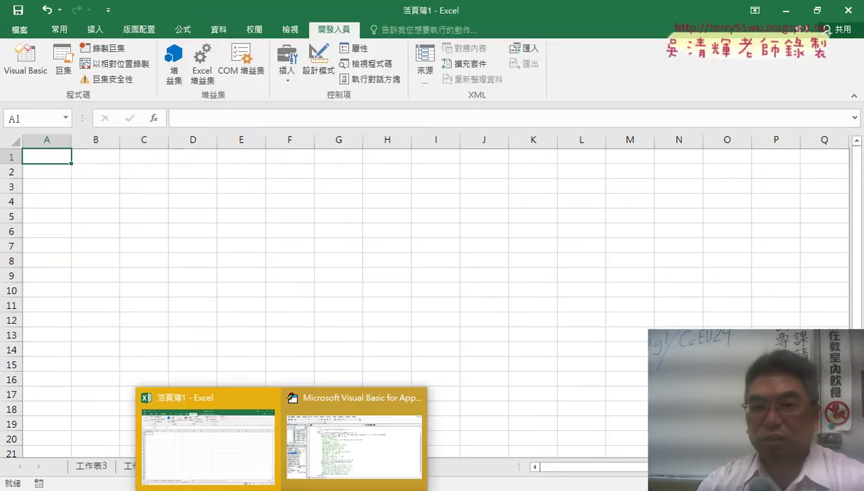
pyautogui.click(355, 431)
pyautogui.click(364, 70)
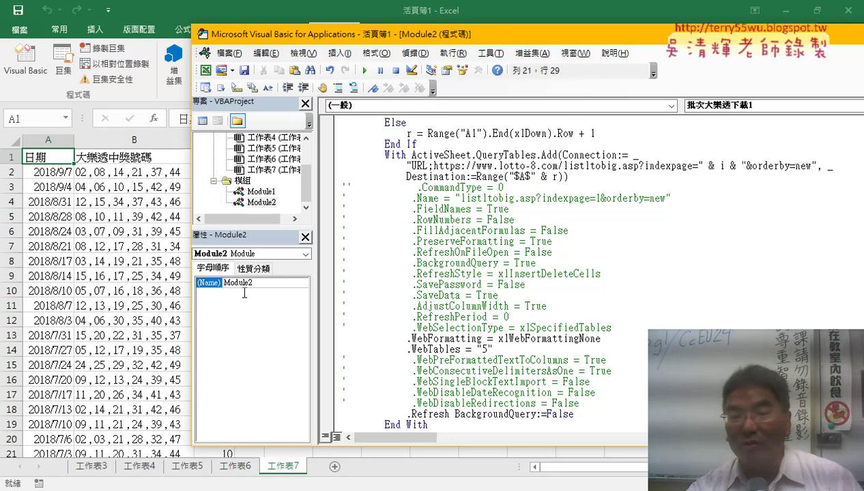
# Step: Delete the commented .CommandType–.WebSelectionType lines and the five commented .Web… lines
pyautogui.moveTo(622, 329); pyautogui.dragTo(326, 194)
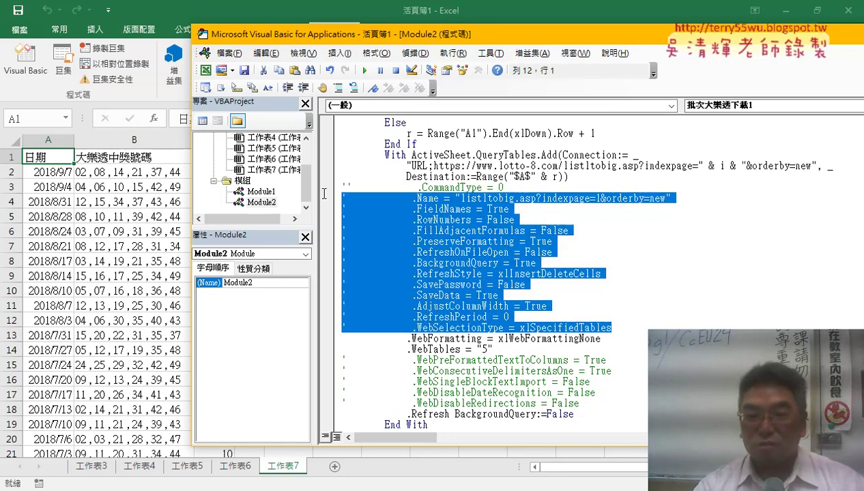
pyautogui.press('Delete')
pyautogui.press('Delete')
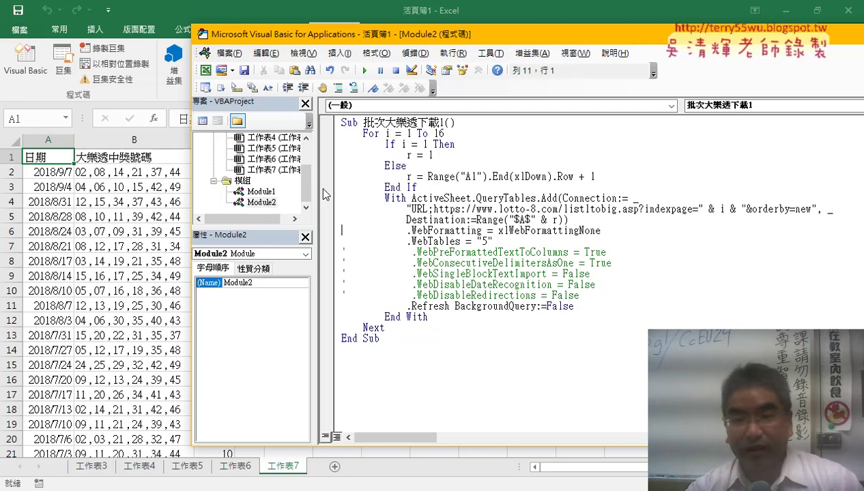
pyautogui.moveTo(590, 298); pyautogui.dragTo(326, 253)
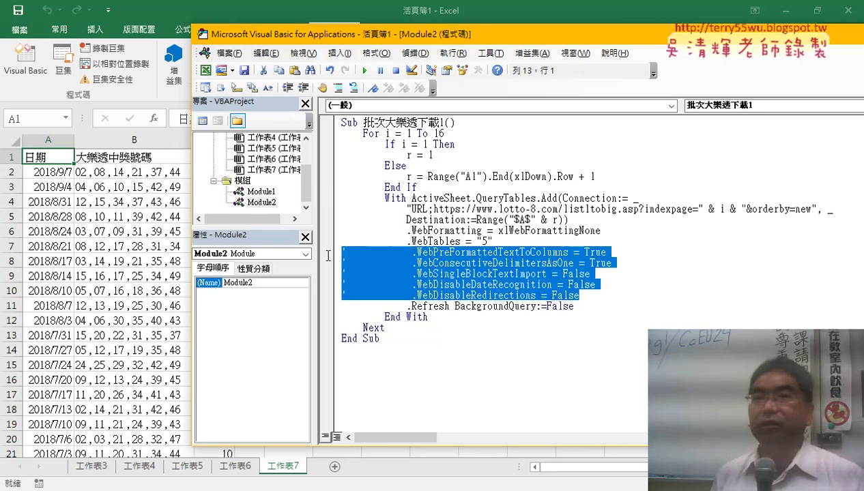
pyautogui.press('Delete')
pyautogui.press('Delete')
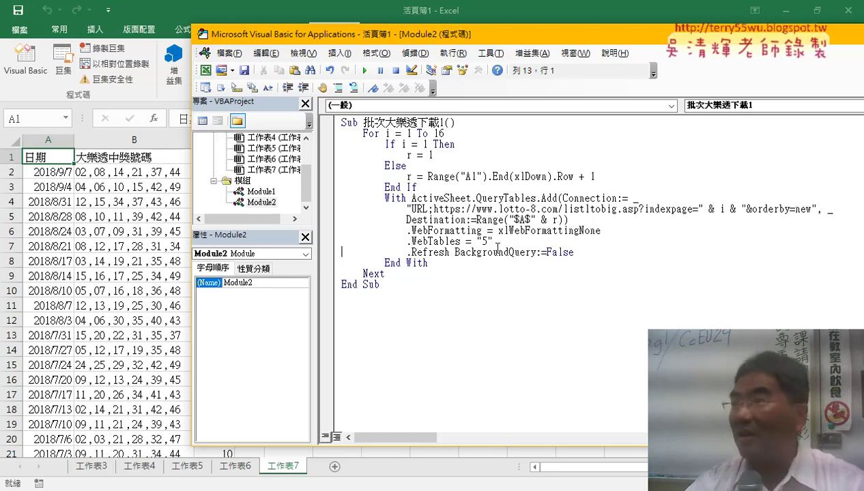
# Step: Highlight the .WebFormatting, .WebTables and .Refresh lines, then return to the lotto-8.com results page in Chrome
pyautogui.moveTo(326, 252); pyautogui.dragTo(325, 236)
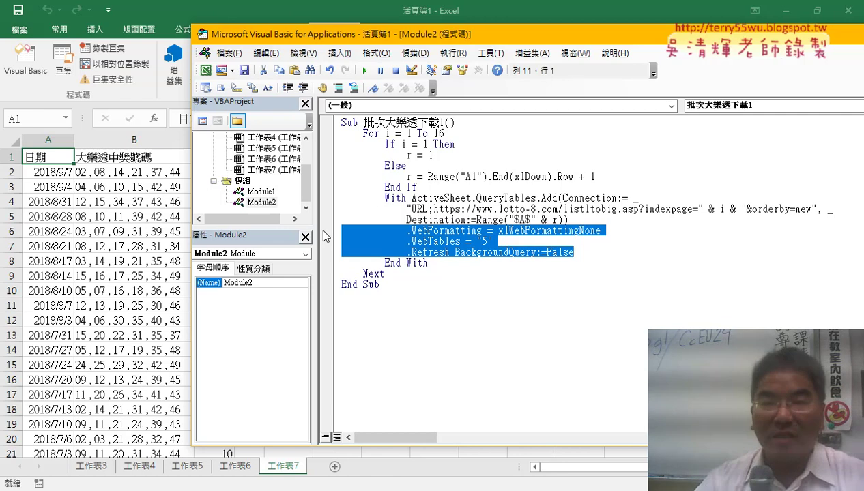
pyautogui.hotkey('alt', 'Tab')
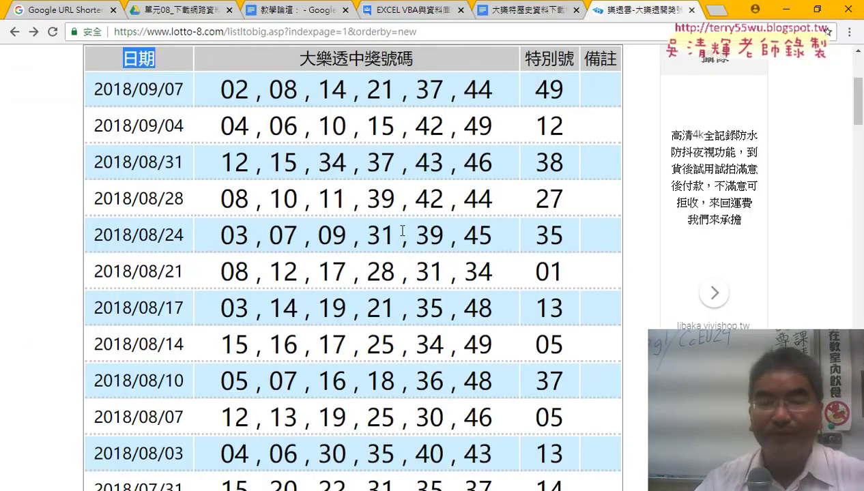
# Step: In the Google Docs notes, select the 刪除列() macro under 2.VBA程式碼 that removes repeated 日期 header rows
pyautogui.click(526, 10)
pyautogui.scroll(-1, 554, 377)
pyautogui.scroll(-3, 555, 380)
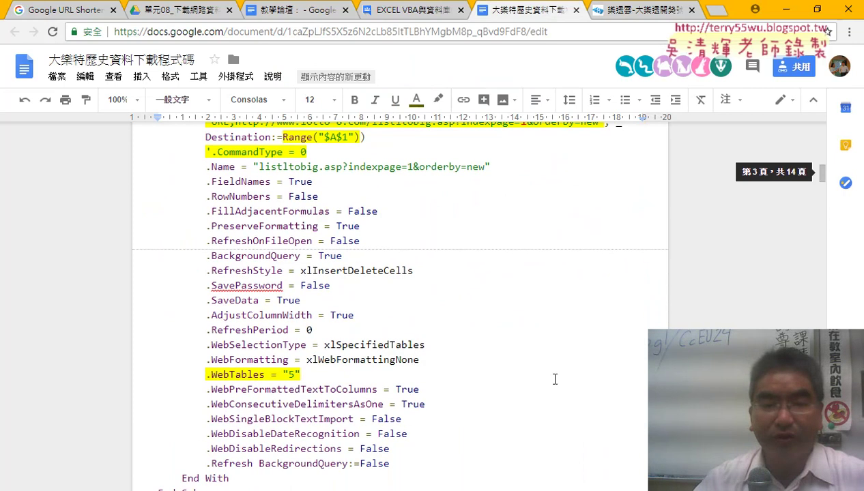
pyautogui.scroll(-5, 555, 380)
pyautogui.scroll(-4, 555, 380)
pyautogui.scroll(-1, 553, 379)
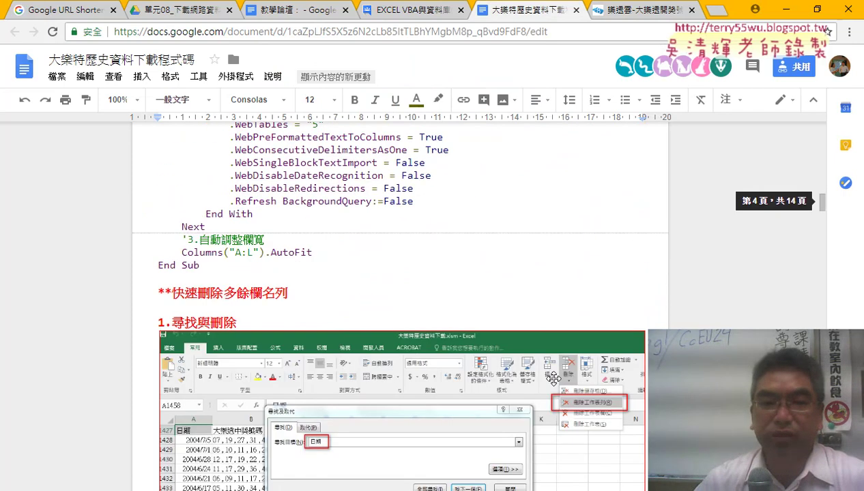
pyautogui.scroll(-2, 553, 379)
pyautogui.scroll(-3, 554, 379)
pyautogui.scroll(-2, 554, 378)
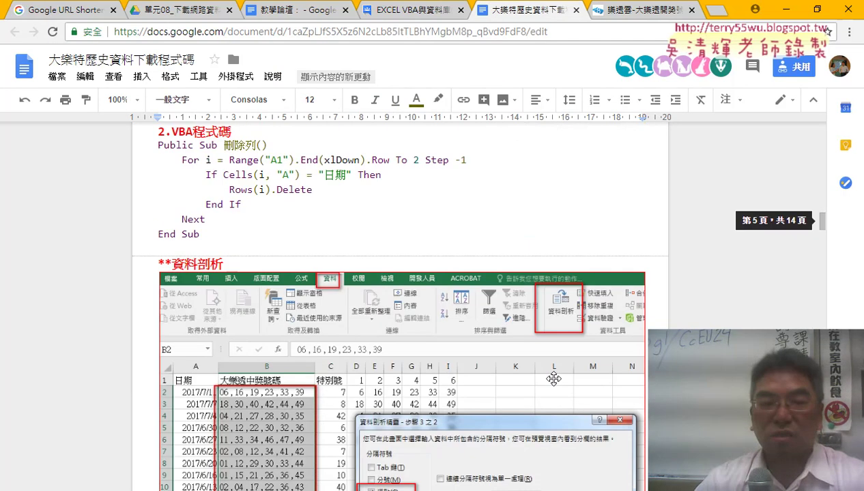
pyautogui.moveTo(202, 235)
pyautogui.mouseDown()
pyautogui.moveTo(147, 197)
pyautogui.moveTo(155, 145)
pyautogui.mouseUp()
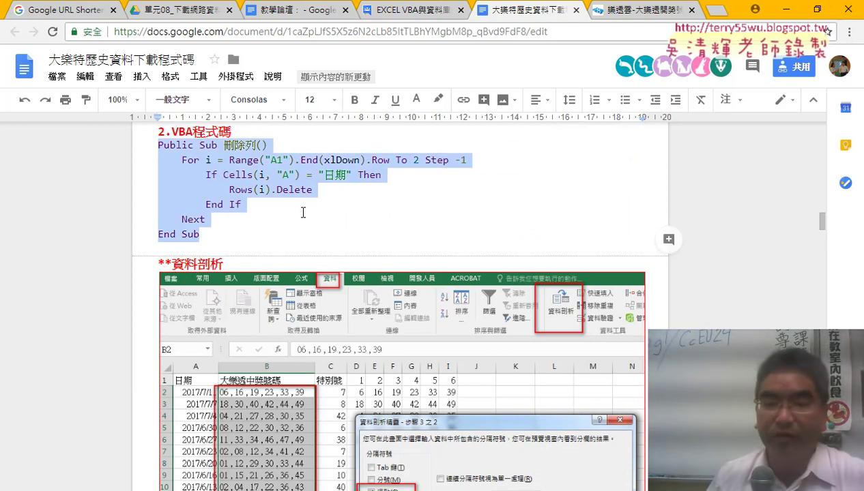